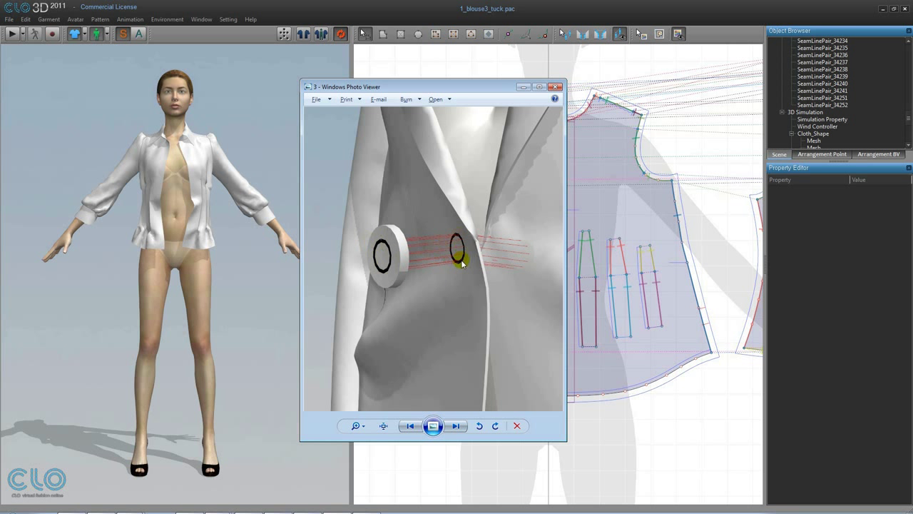
Step: Create an internal circle of 2 mm radius on the topmost button mark of the avatar's left front panel
{"action": "key", "text": "alt+Tab"}
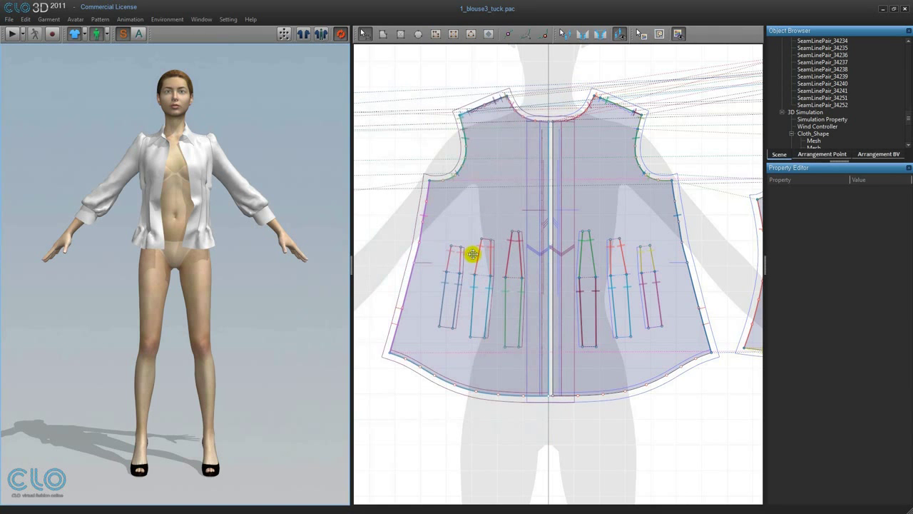
{"action": "scroll", "coordinate": [669, 214], "scroll_direction": "up", "scroll_amount": 3}
{"action": "scroll", "coordinate": [652, 193], "scroll_direction": "up", "scroll_amount": 5}
{"action": "right_click_drag", "start_coordinate": [649, 273], "coordinate": [626, 324]}
{"action": "left_click", "coordinate": [471, 33]}
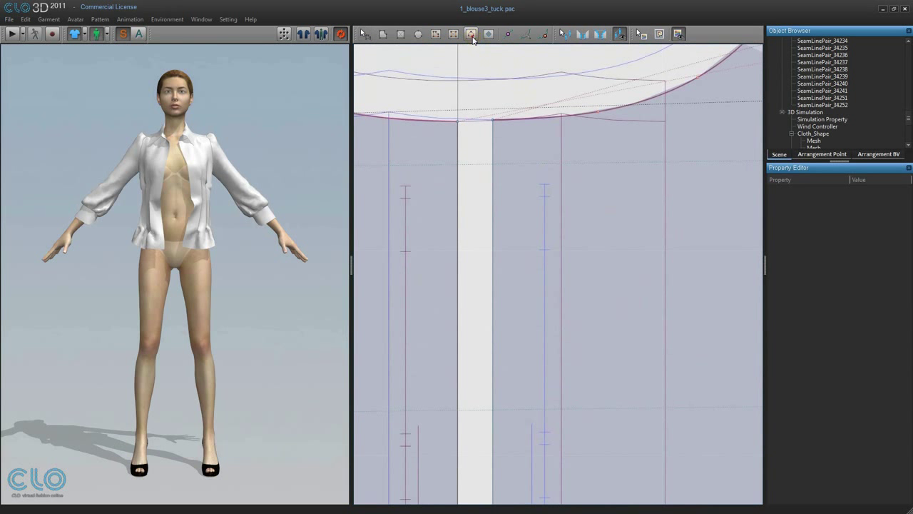
{"action": "left_click", "coordinate": [545, 219]}
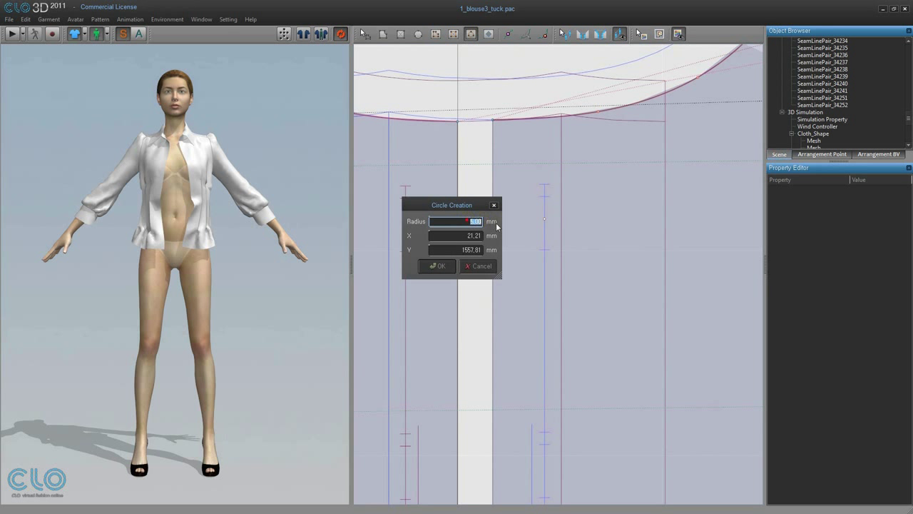
{"action": "left_click", "coordinate": [440, 267]}
Step: Copy the circle onto each of the seven remaining button marks down the same front panel
{"action": "scroll", "coordinate": [597, 385], "scroll_direction": "down", "scroll_amount": 2}
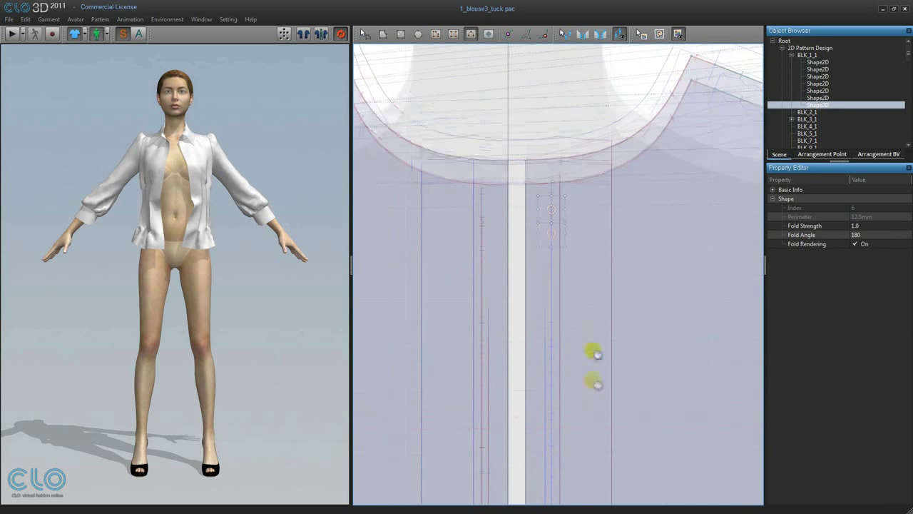
{"action": "middle_click_drag", "start_coordinate": [594, 350], "coordinate": [595, 301]}
{"action": "key", "text": "ctrl+c"}
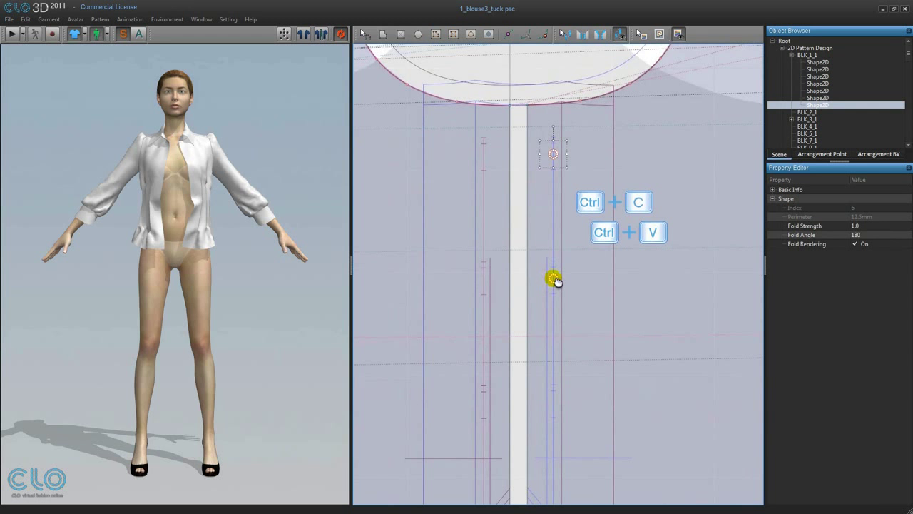
{"action": "key", "text": "ctrl+v"}
{"action": "middle_click_drag", "start_coordinate": [572, 365], "coordinate": [555, 249]}
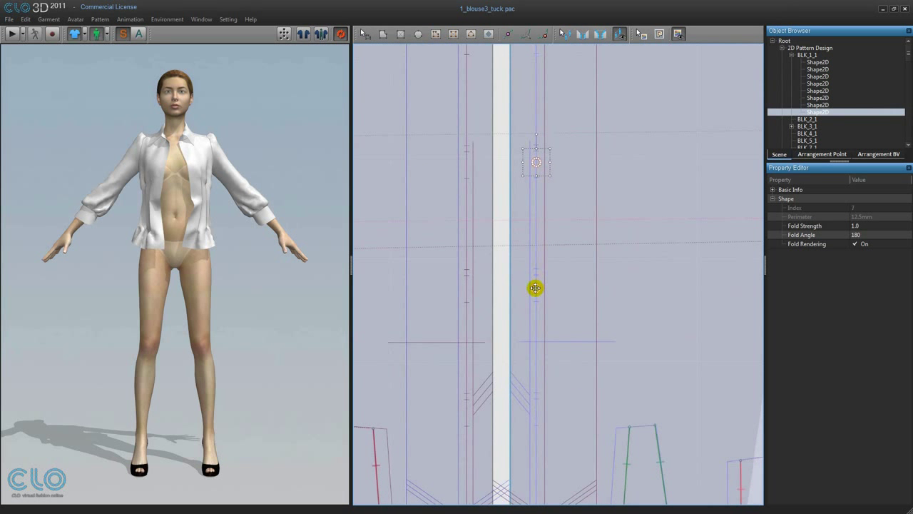
{"action": "key", "text": "ctrl+v"}
{"action": "middle_click_drag", "start_coordinate": [536, 285], "coordinate": [517, 127]}
{"action": "key", "text": "ctrl+v"}
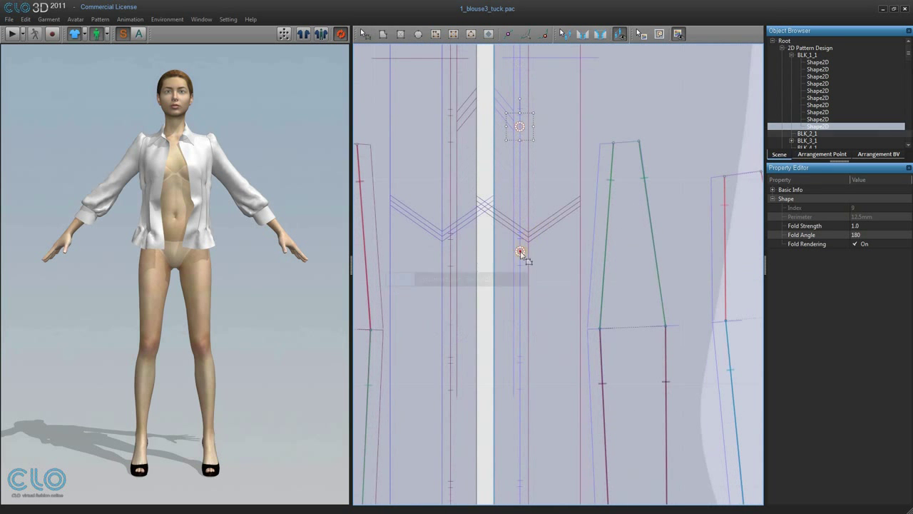
{"action": "middle_click_drag", "start_coordinate": [554, 368], "coordinate": [545, 234]}
{"action": "key", "text": "ctrl+v"}
{"action": "middle_click_drag", "start_coordinate": [515, 358], "coordinate": [509, 218]}
{"action": "key", "text": "ctrl+v"}
{"action": "middle_click_drag", "start_coordinate": [518, 307], "coordinate": [517, 196]}
{"action": "key", "text": "ctrl+v"}
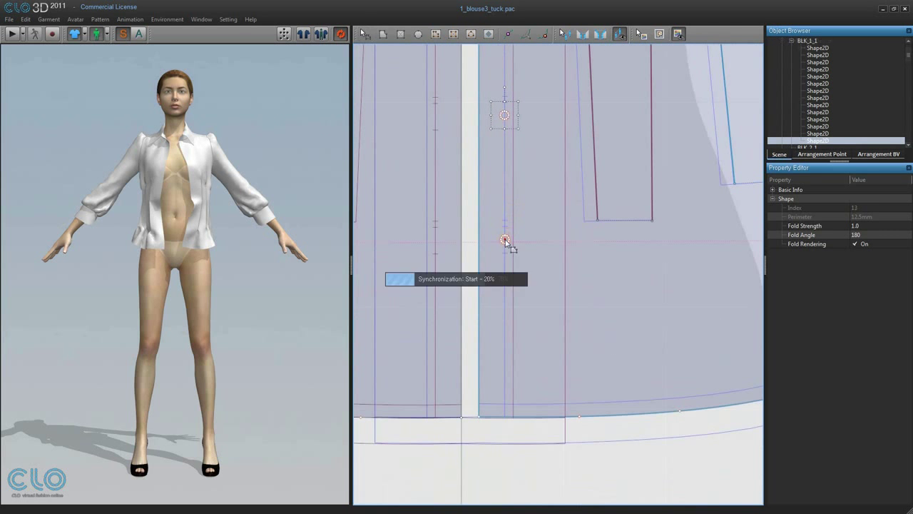
Step: Select all eight button circles and paste copies aligned on the button marks of the opposite front panel
{"action": "scroll", "coordinate": [505, 241], "scroll_direction": "down", "scroll_amount": 5}
{"action": "scroll", "coordinate": [560, 178], "scroll_direction": "up", "scroll_amount": 3}
{"action": "left_click", "coordinate": [531, 123]}
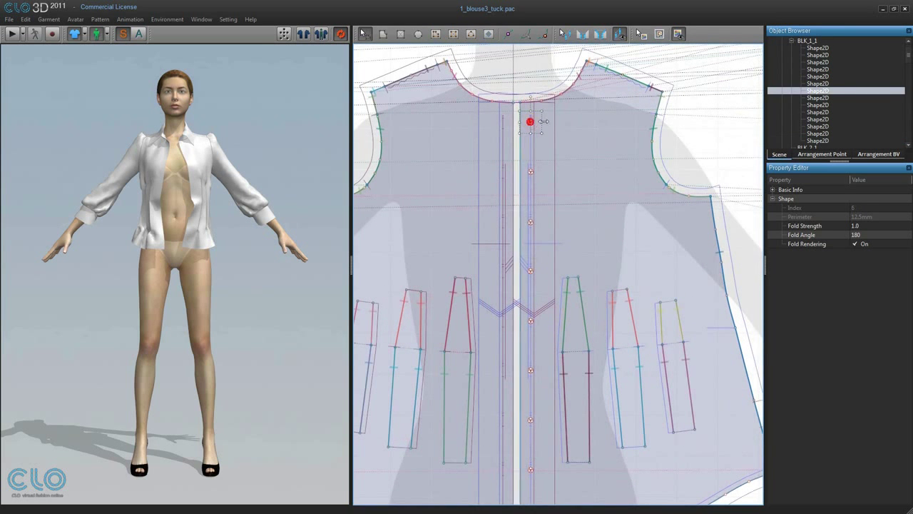
{"action": "left_click", "coordinate": [818, 141], "text": "shift"}
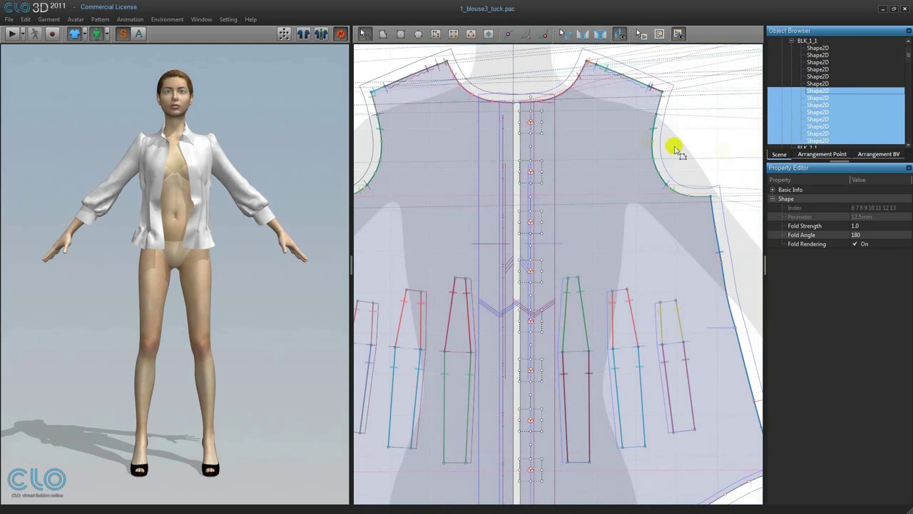
{"action": "key", "text": "ctrl+c"}
{"action": "key", "text": "ctrl+v"}
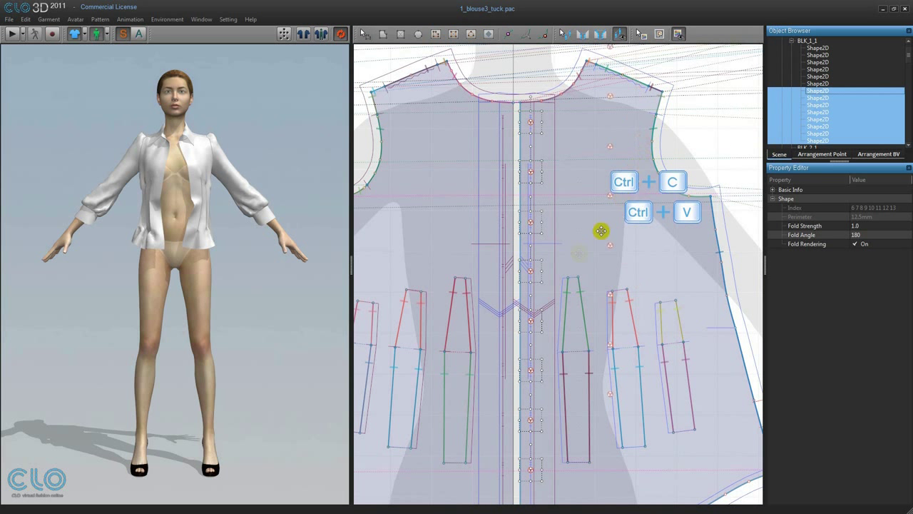
{"action": "left_click", "coordinate": [502, 296]}
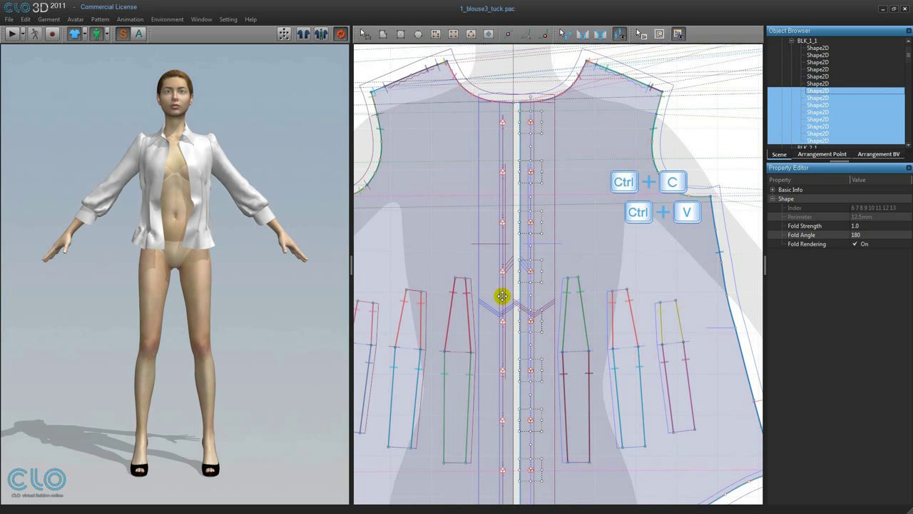
{"action": "left_click", "coordinate": [502, 296]}
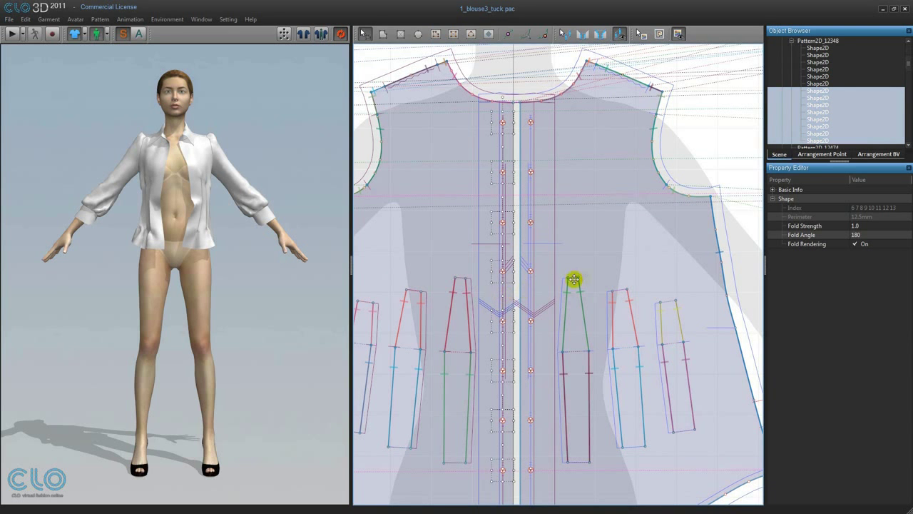
Step: Sew the topmost circle on one front panel to its matching circle on the other front panel
{"action": "scroll", "coordinate": [622, 229], "scroll_direction": "up", "scroll_amount": 5}
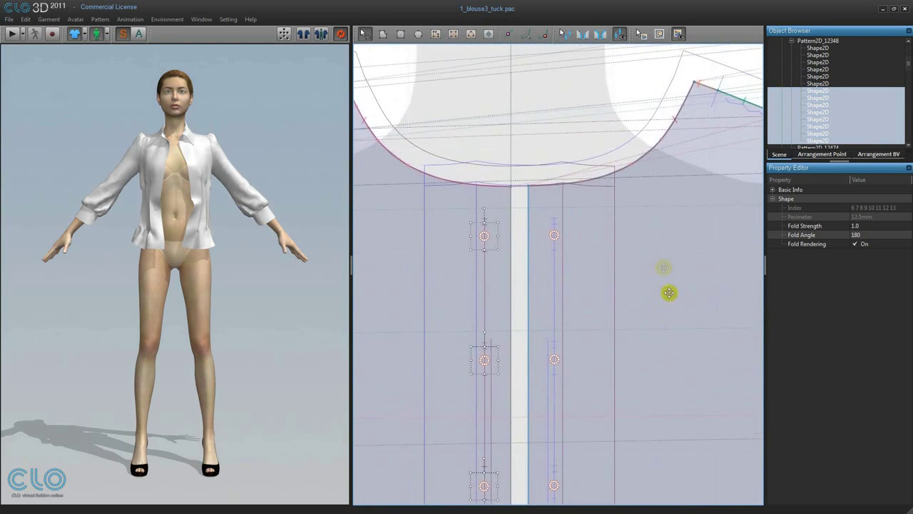
{"action": "scroll", "coordinate": [646, 245], "scroll_direction": "up", "scroll_amount": 2}
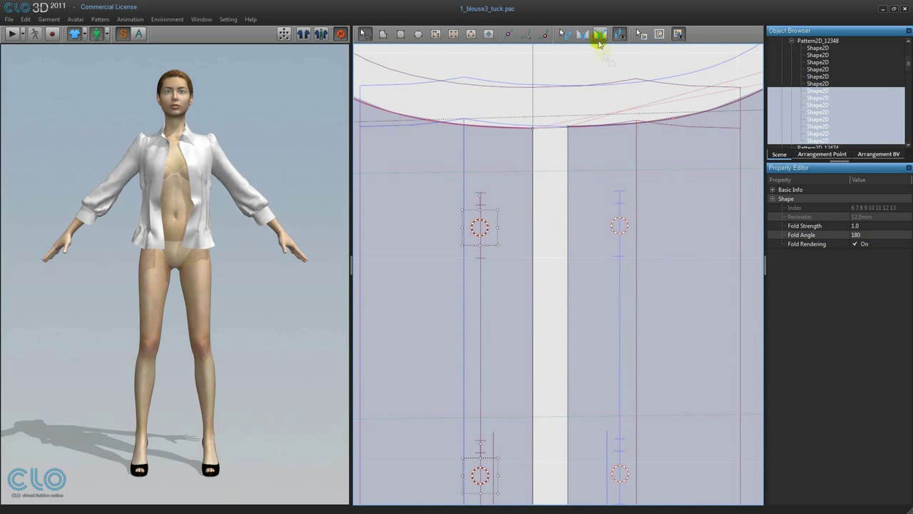
{"action": "left_click", "coordinate": [600, 35]}
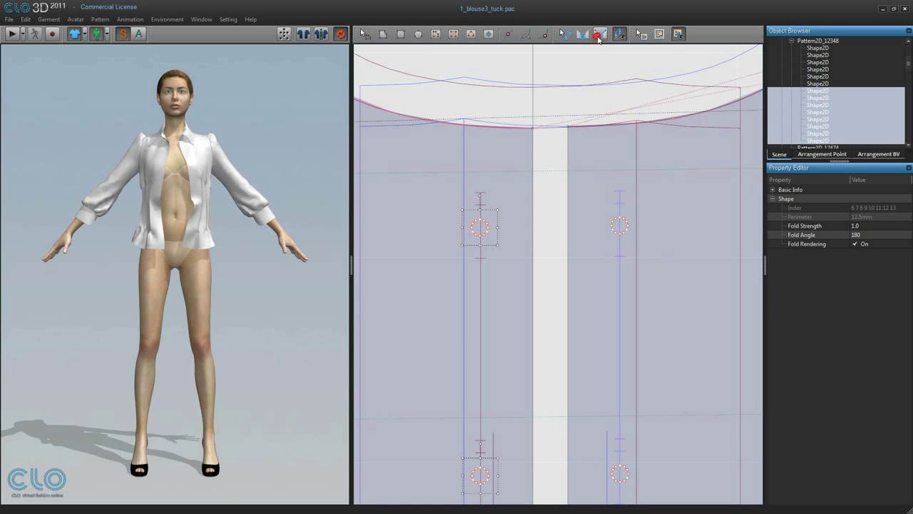
{"action": "left_click", "coordinate": [480, 222]}
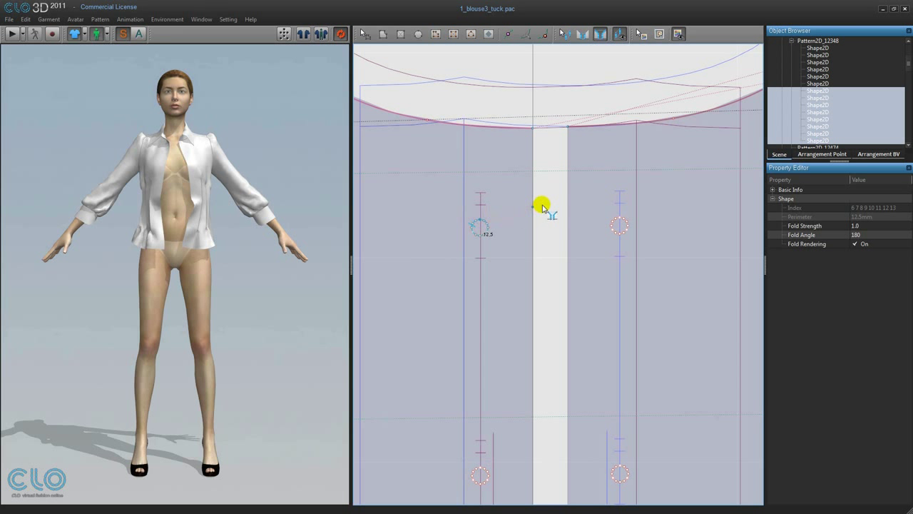
{"action": "left_click", "coordinate": [619, 218]}
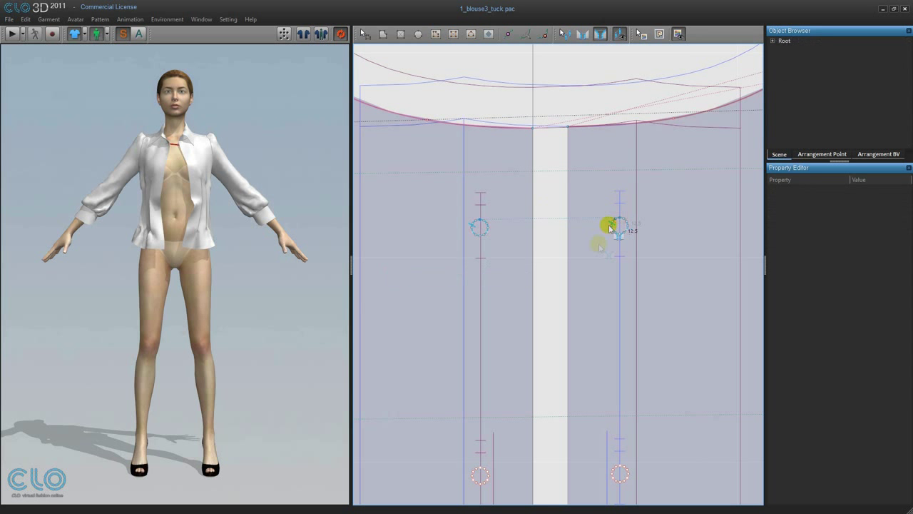
Step: Sew the remaining seven pairs of button circles together down the two front panels
{"action": "scroll", "coordinate": [607, 228], "scroll_direction": "down", "scroll_amount": 2}
{"action": "scroll", "coordinate": [515, 305], "scroll_direction": "down", "scroll_amount": 2}
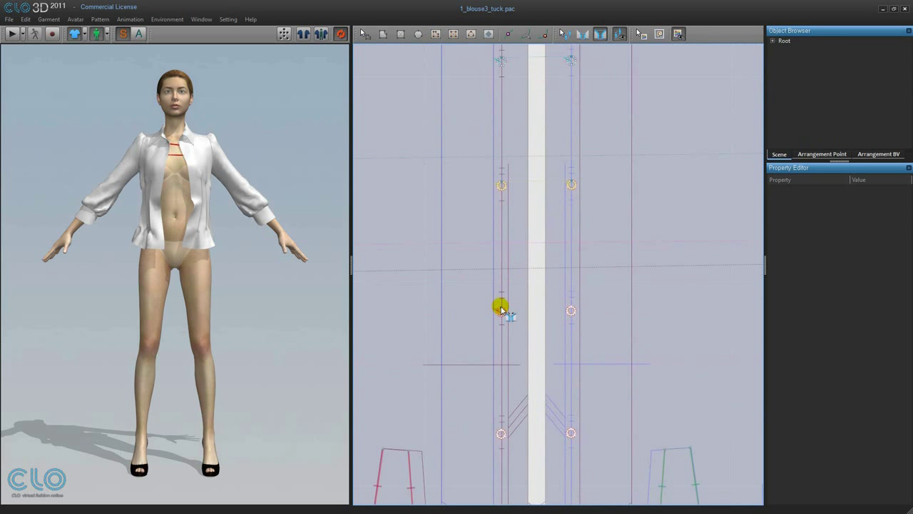
{"action": "scroll", "coordinate": [501, 308], "scroll_direction": "down", "scroll_amount": 4}
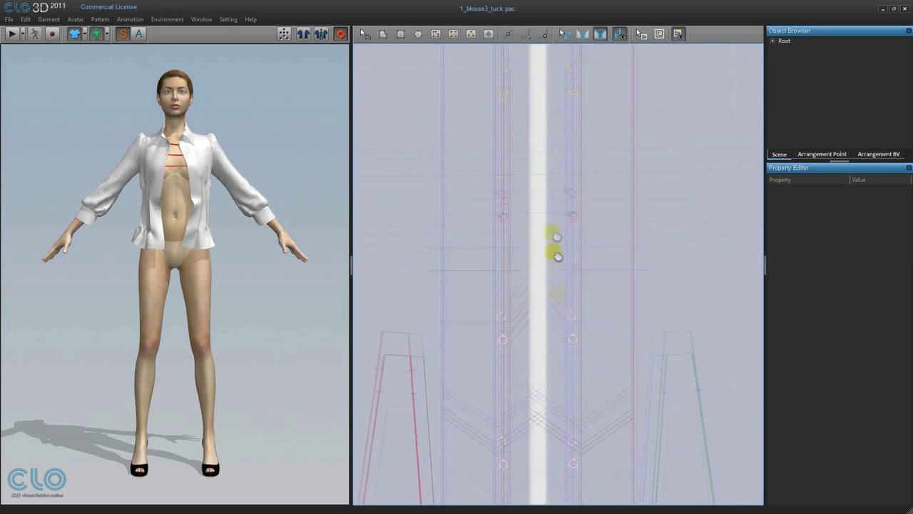
{"action": "left_click", "coordinate": [570, 313]}
{"action": "scroll", "coordinate": [554, 306], "scroll_direction": "down", "scroll_amount": 3}
{"action": "scroll", "coordinate": [520, 256], "scroll_direction": "down", "scroll_amount": 2}
{"action": "left_click", "coordinate": [554, 271]}
{"action": "scroll", "coordinate": [556, 288], "scroll_direction": "down", "scroll_amount": 5}
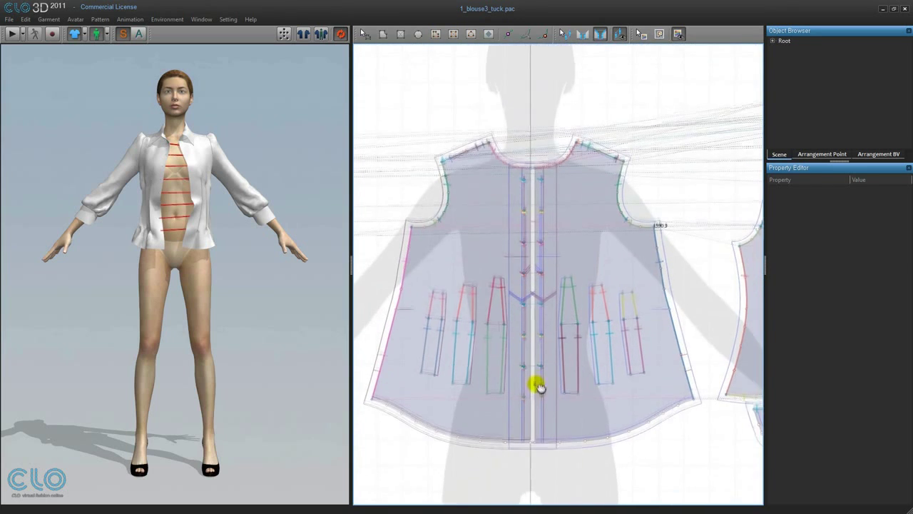
Step: Simulate the blouse on the avatar to pull the front opening closed along the new seams
{"action": "scroll", "coordinate": [264, 184], "scroll_direction": "up", "scroll_amount": 5}
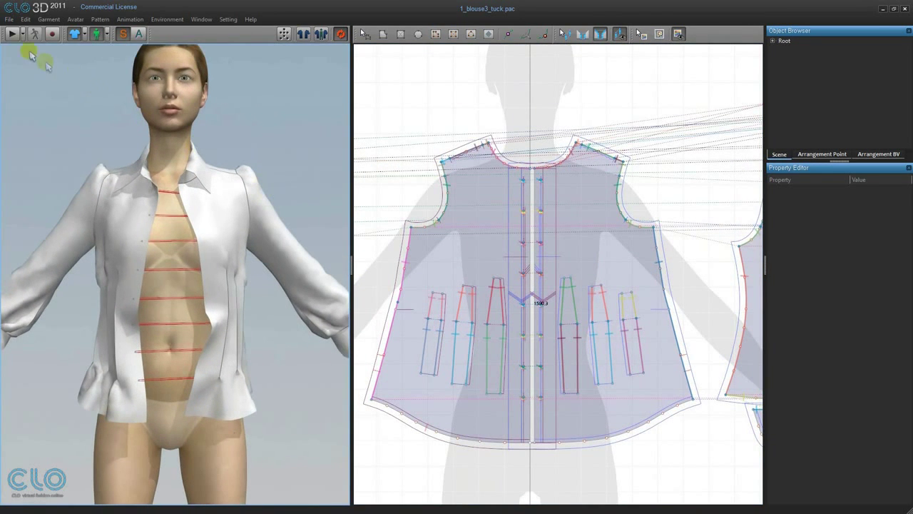
{"action": "left_click", "coordinate": [11, 34]}
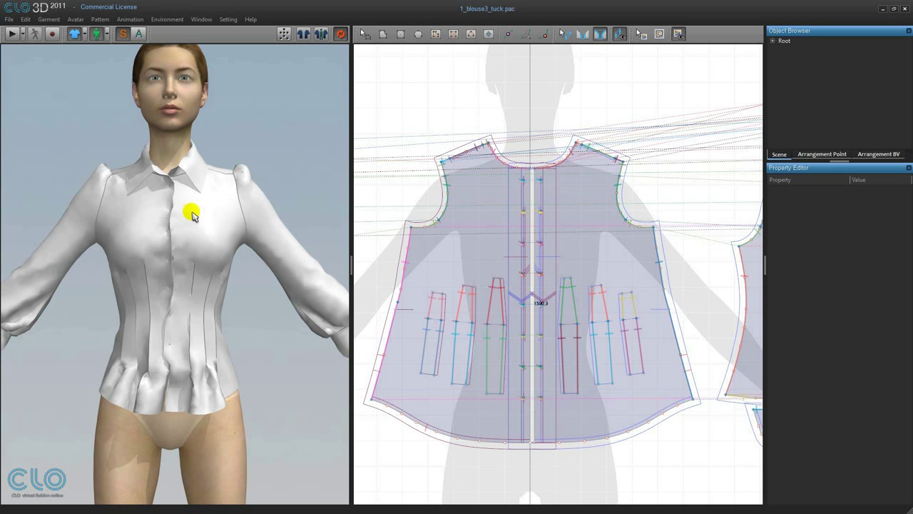
{"action": "mouse_move", "coordinate": [171, 164]}
{"action": "left_mouse_down"}
{"action": "mouse_move", "coordinate": [164, 245]}
{"action": "mouse_move", "coordinate": [171, 383]}
{"action": "mouse_move", "coordinate": [171, 176]}
{"action": "mouse_move", "coordinate": [149, 199]}
{"action": "left_mouse_up"}
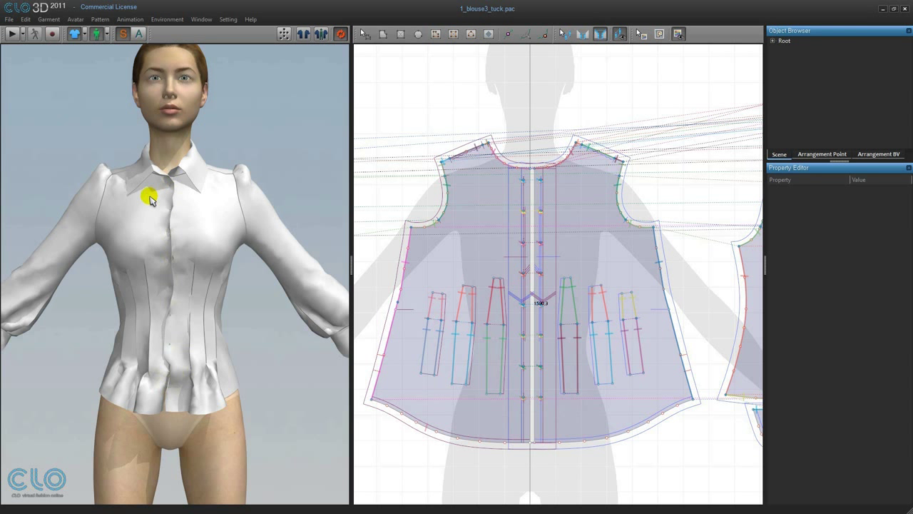
Step: Set the Layer of the avatar's right front panel to 1
{"action": "left_click", "coordinate": [149, 199]}
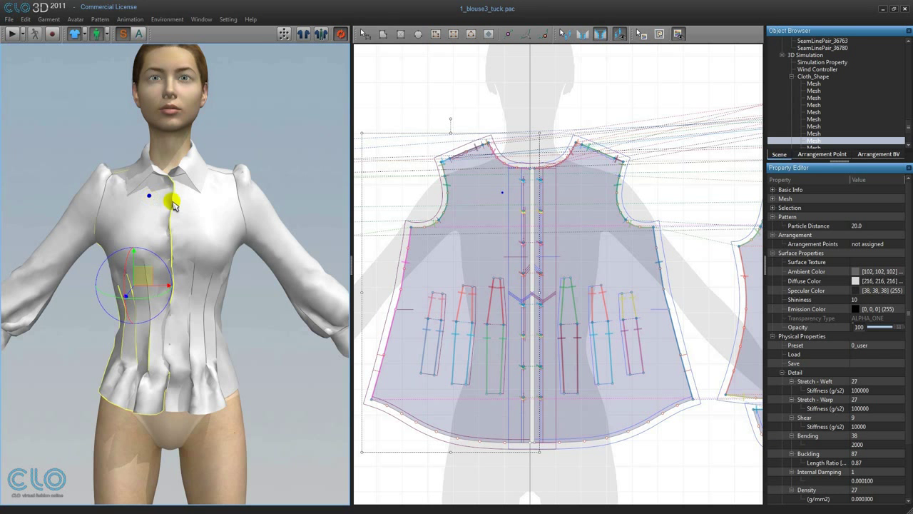
{"action": "scroll", "coordinate": [909, 261], "scroll_direction": "down", "scroll_amount": 1}
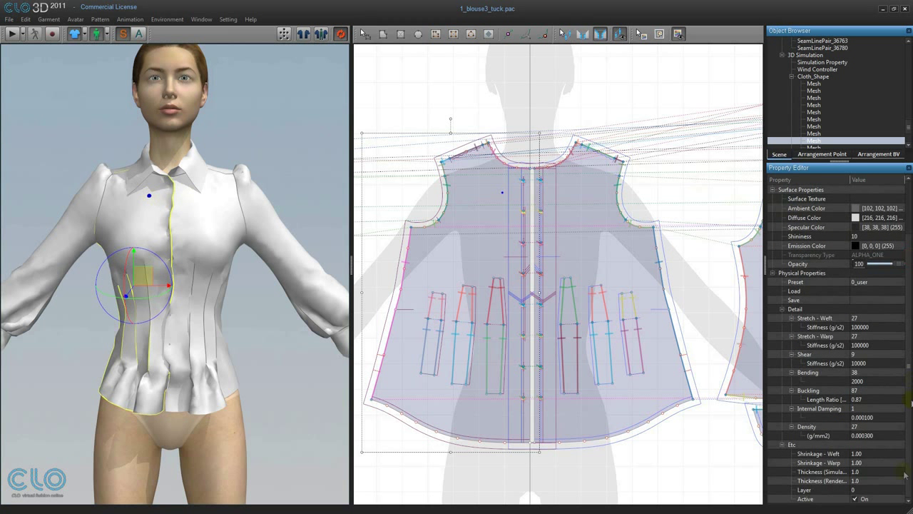
{"action": "left_click", "coordinate": [862, 489]}
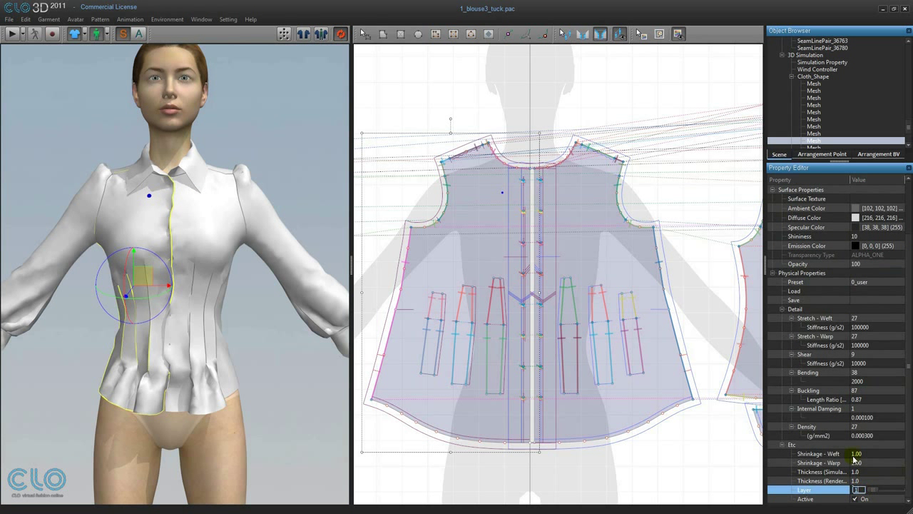
{"action": "key", "text": "Return"}
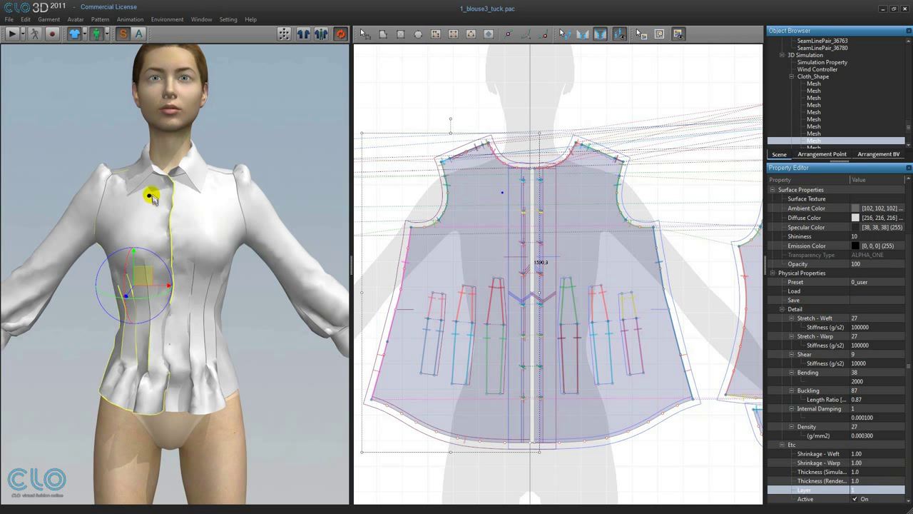
Step: Set the collar's Layer to 1 and simulate the blouse with the new layer order
{"action": "left_click", "coordinate": [143, 177]}
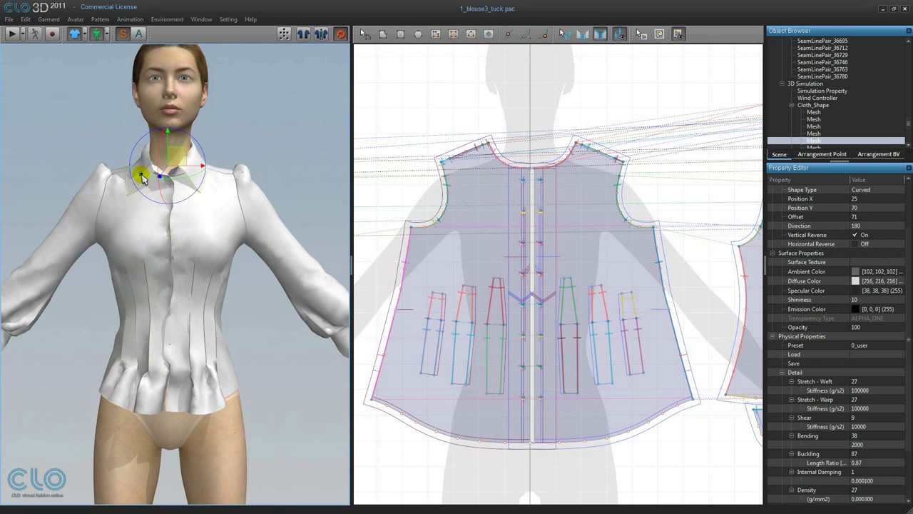
{"action": "scroll", "coordinate": [910, 454], "scroll_direction": "down", "scroll_amount": 3}
{"action": "left_click", "coordinate": [845, 490]}
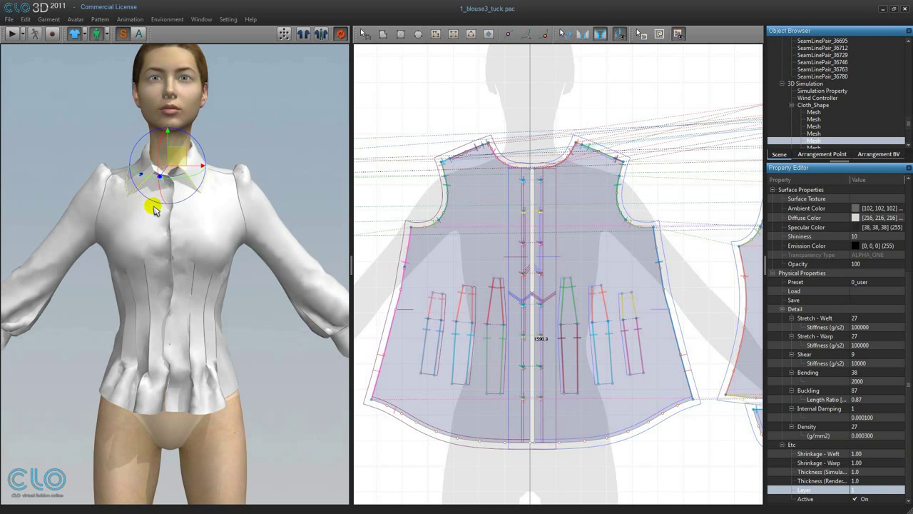
{"action": "key", "text": "space"}
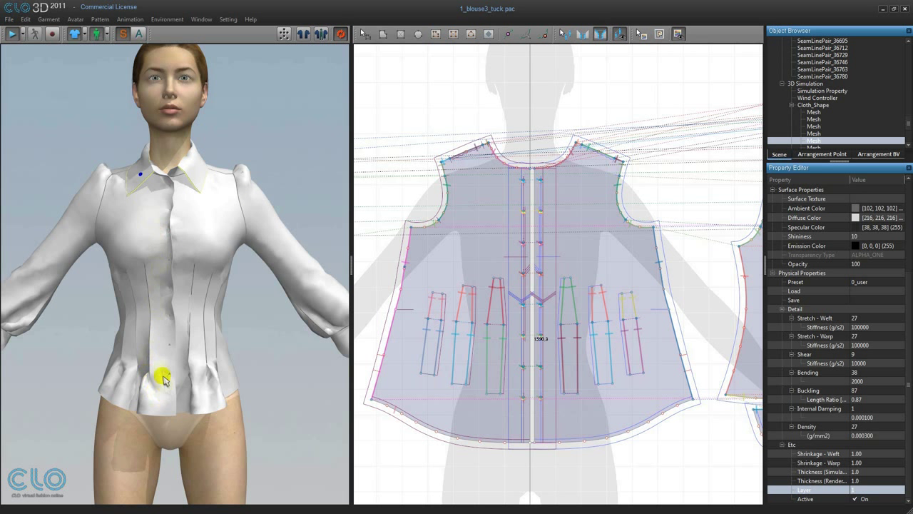
{"action": "left_click", "coordinate": [12, 33]}
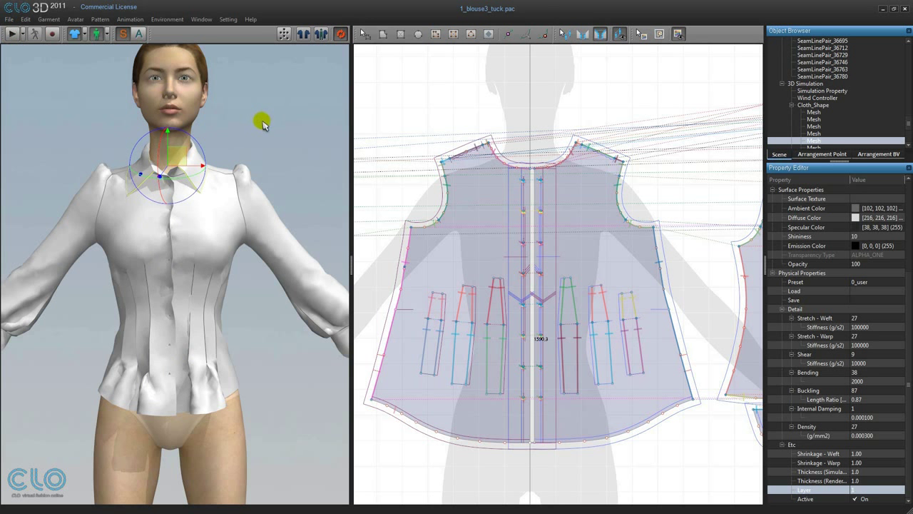
Step: Select all pattern pieces and reset their Layer to 0
{"action": "key", "text": "ctrl+a"}
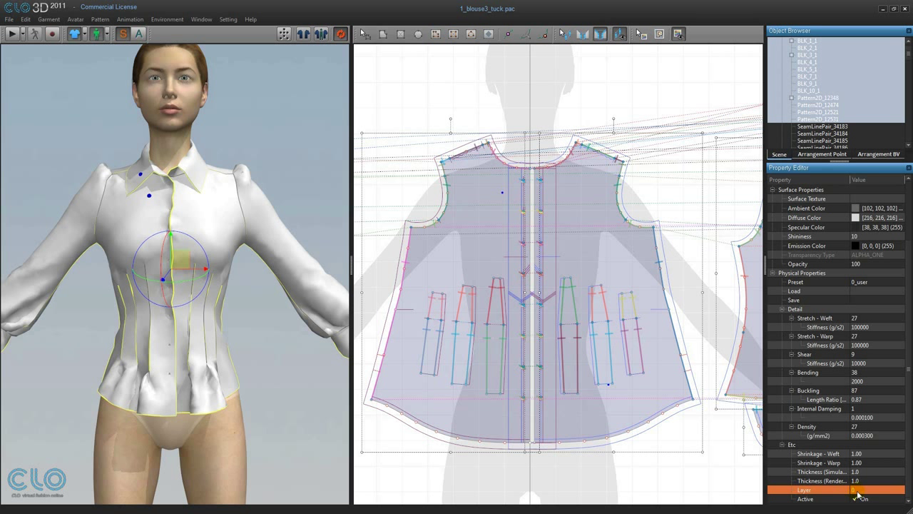
{"action": "left_click", "coordinate": [857, 491]}
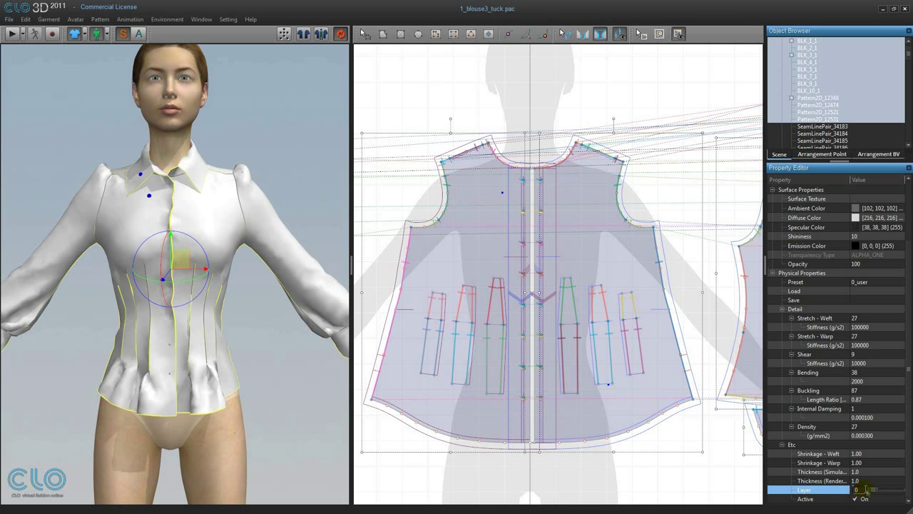
{"action": "mouse_move", "coordinate": [871, 491]}
{"action": "left_mouse_down"}
{"action": "mouse_move", "coordinate": [893, 492]}
{"action": "mouse_move", "coordinate": [871, 494]}
{"action": "left_mouse_up"}
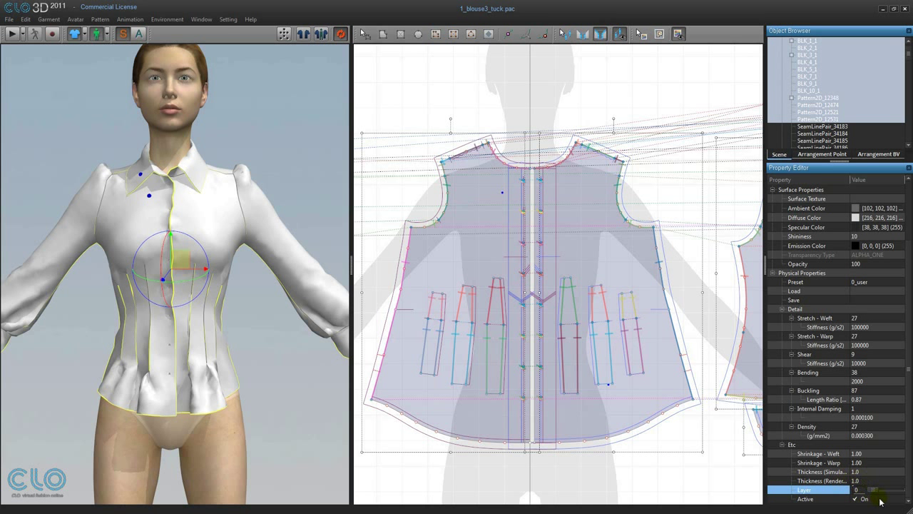
Step: Create a circle pattern with a 10 mm radius on the centre line above the front neckline
{"action": "left_click", "coordinate": [324, 218]}
{"action": "scroll", "coordinate": [620, 228], "scroll_direction": "down", "scroll_amount": 2}
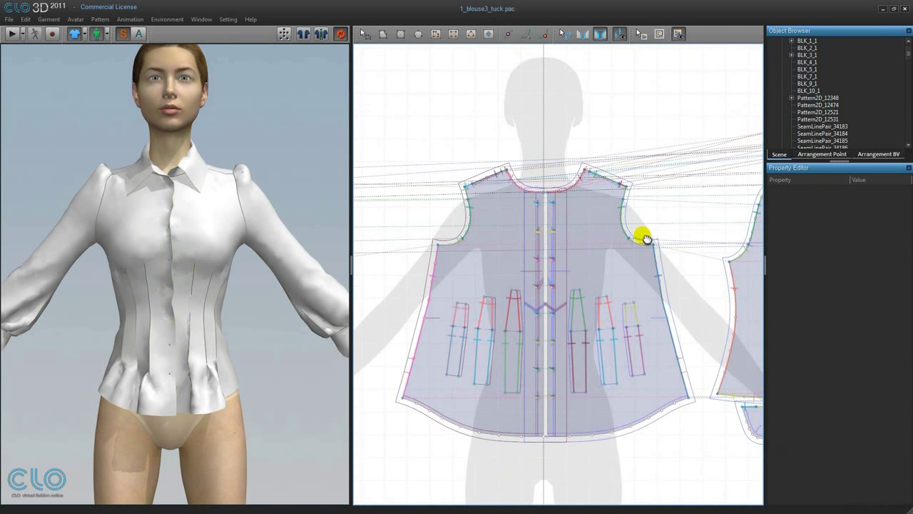
{"action": "left_click", "coordinate": [417, 34]}
{"action": "scroll", "coordinate": [579, 225], "scroll_direction": "up", "scroll_amount": 4}
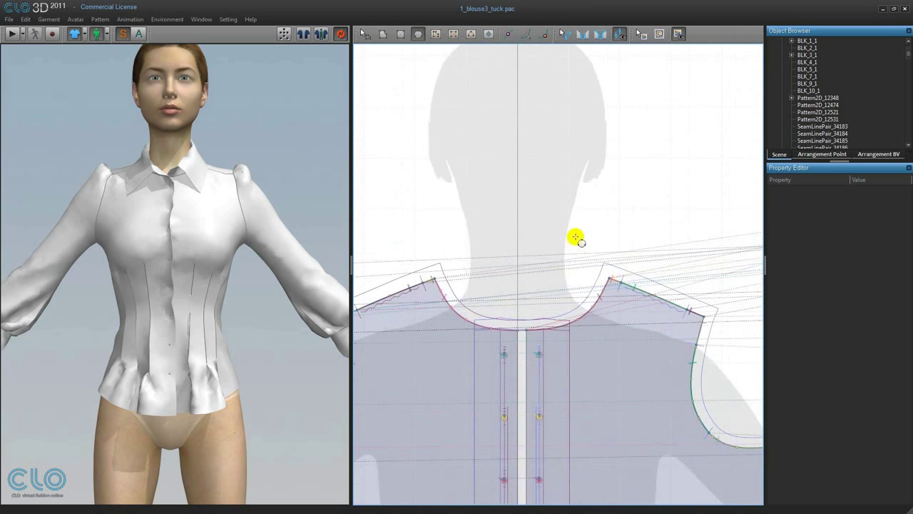
{"action": "scroll", "coordinate": [575, 237], "scroll_direction": "down", "scroll_amount": 2}
{"action": "left_click", "coordinate": [545, 224]}
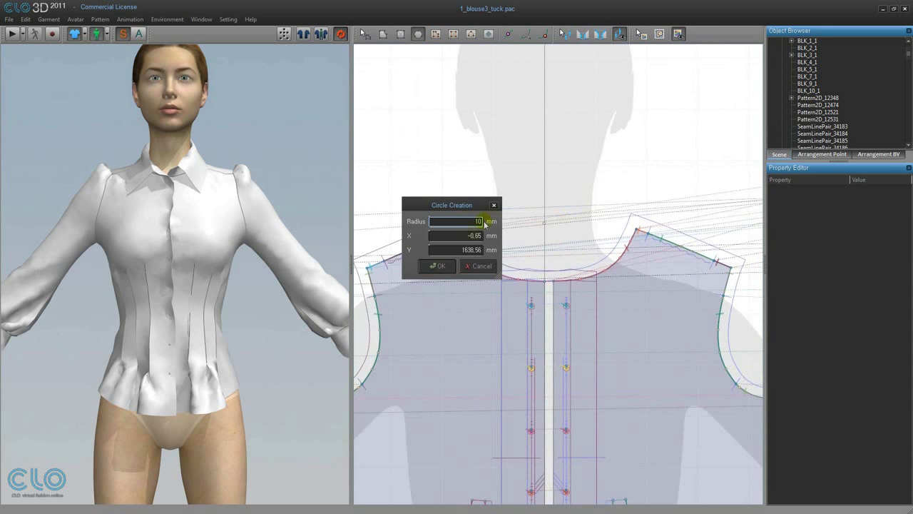
{"action": "left_click", "coordinate": [436, 266]}
Step: With the mesh displayed, set the new circle's Particle Distance to 3.0, and hide the mesh again
{"action": "scroll", "coordinate": [504, 255], "scroll_direction": "up", "scroll_amount": 4}
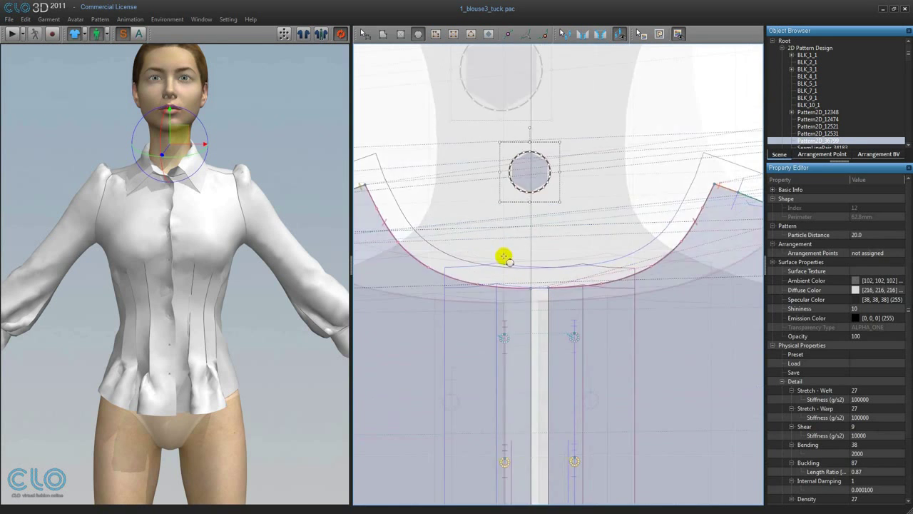
{"action": "right_click_drag", "start_coordinate": [531, 286], "coordinate": [554, 383]}
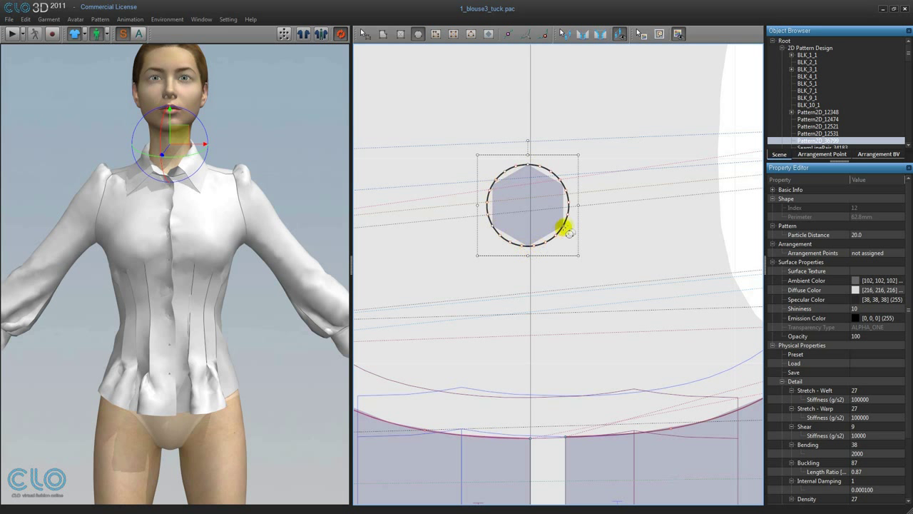
{"action": "right_click", "coordinate": [656, 109]}
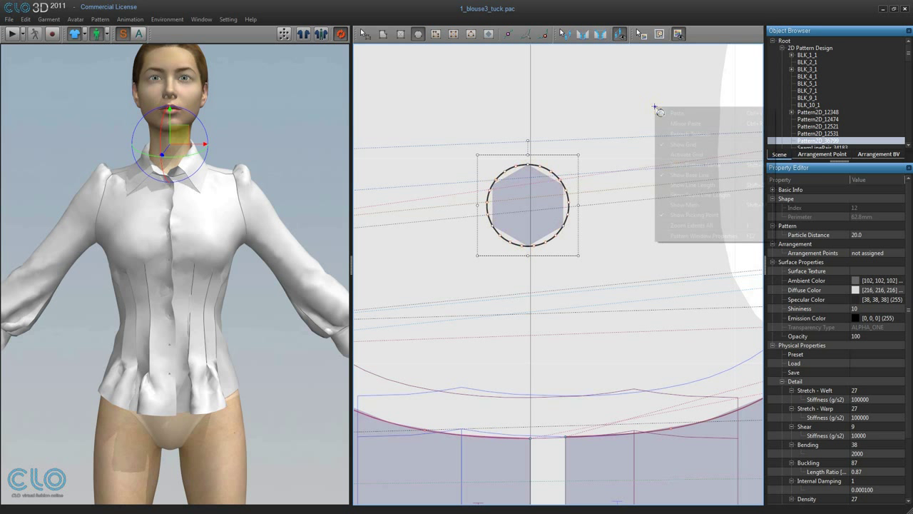
{"action": "left_click", "coordinate": [690, 204]}
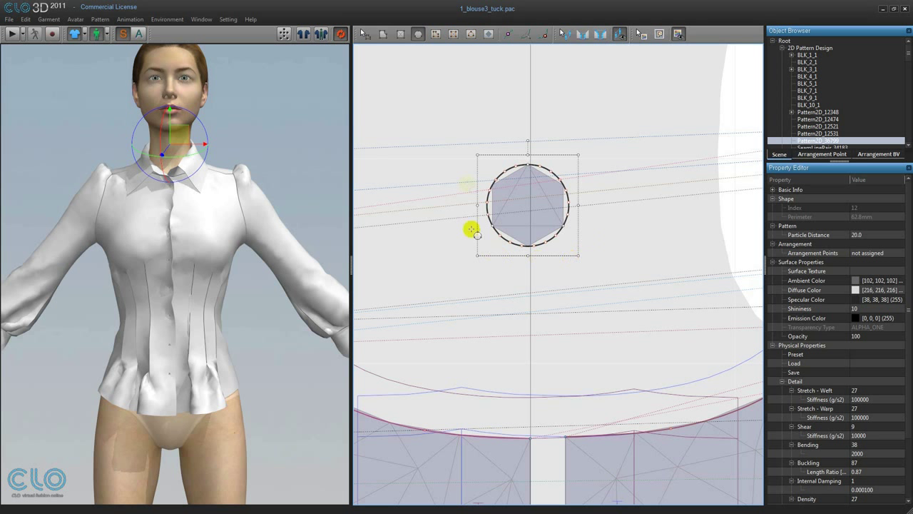
{"action": "left_click", "coordinate": [865, 236]}
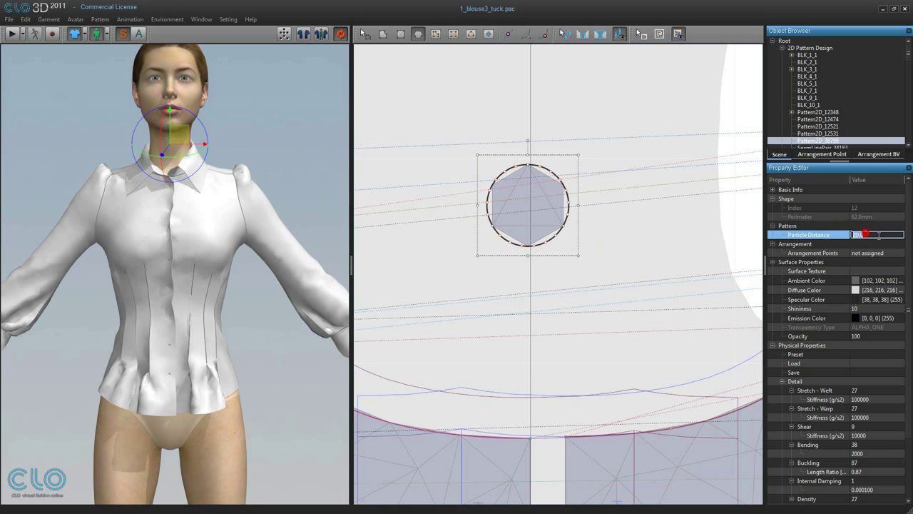
{"action": "key", "text": "Return"}
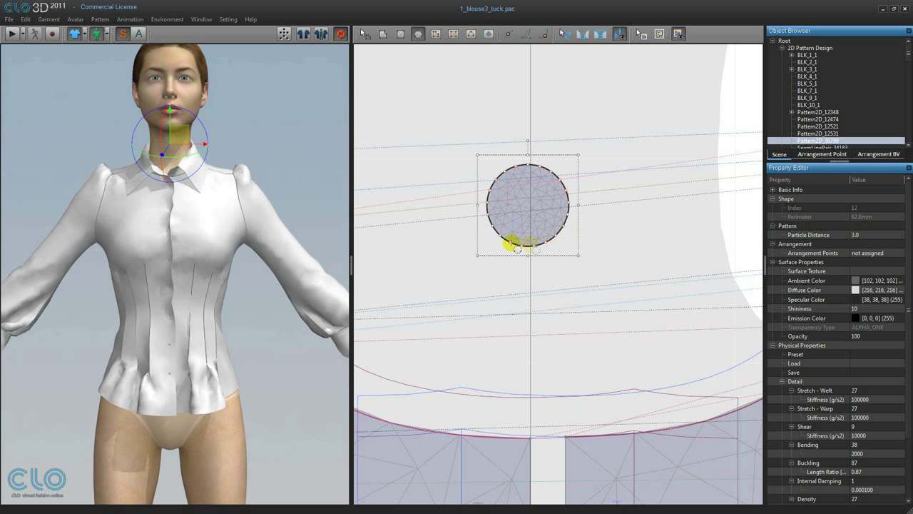
{"action": "right_click", "coordinate": [636, 145]}
{"action": "left_click", "coordinate": [674, 243]}
Step: Copy the top internal circle of the avatar's right front panel and paste it at the centre of the 10 mm button circle
{"action": "scroll", "coordinate": [659, 200], "scroll_direction": "down", "scroll_amount": 5}
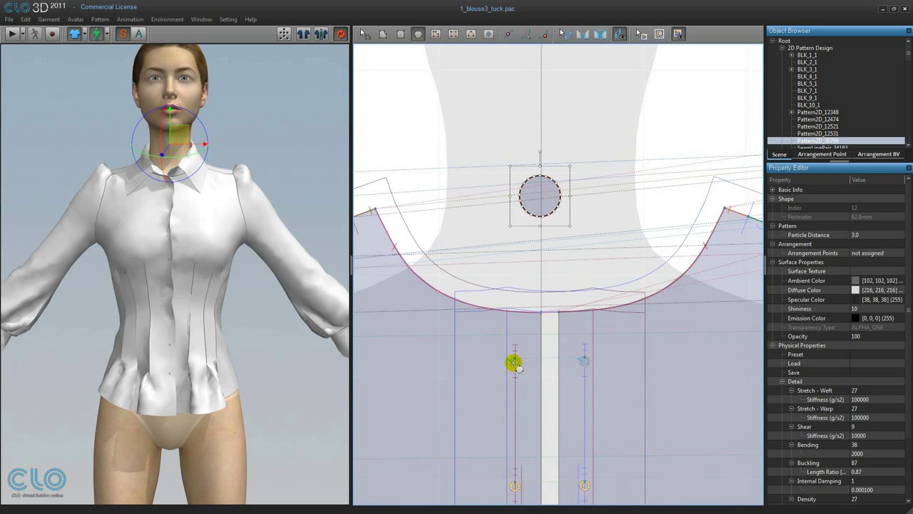
{"action": "left_click", "coordinate": [364, 34]}
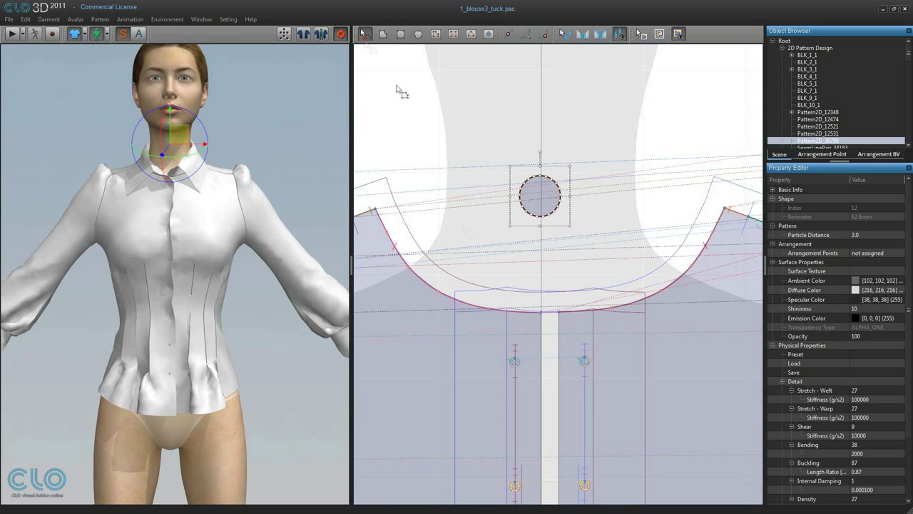
{"action": "left_click", "coordinate": [513, 366]}
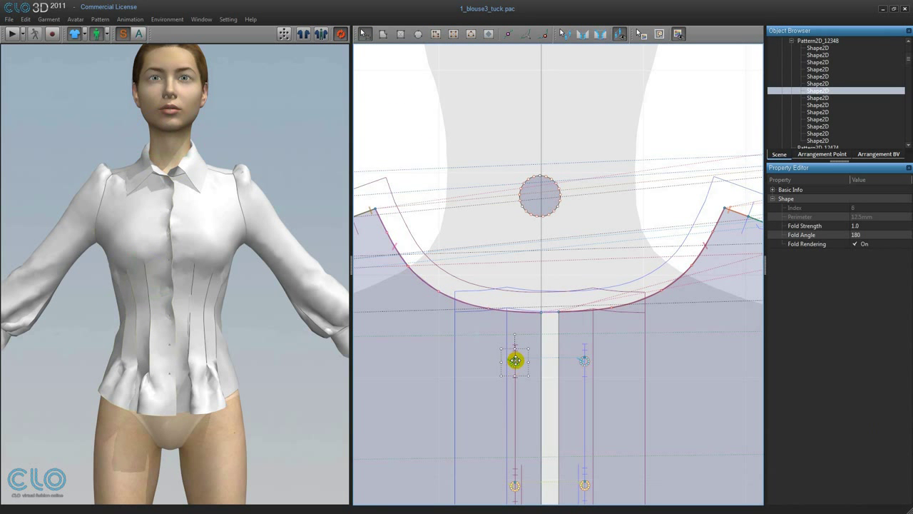
{"action": "key", "text": "ctrl+c"}
{"action": "key", "text": "ctrl+v"}
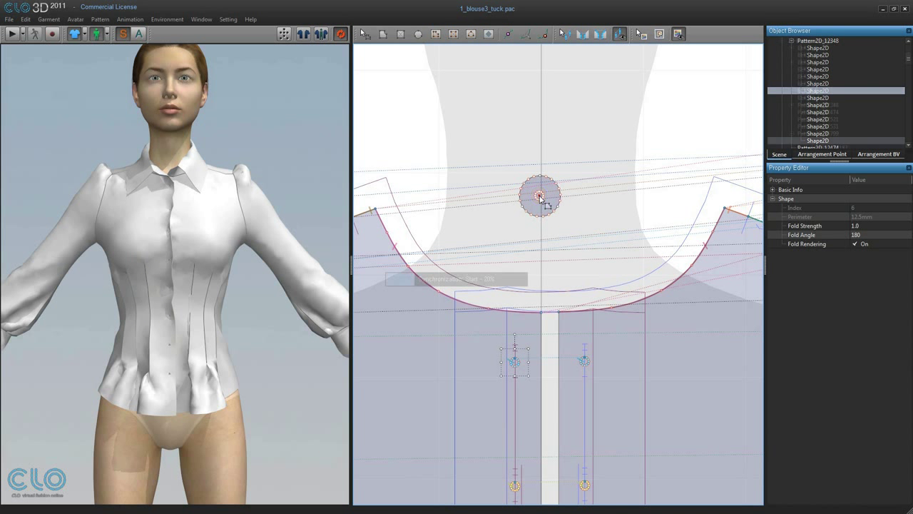
{"action": "left_click", "coordinate": [540, 195]}
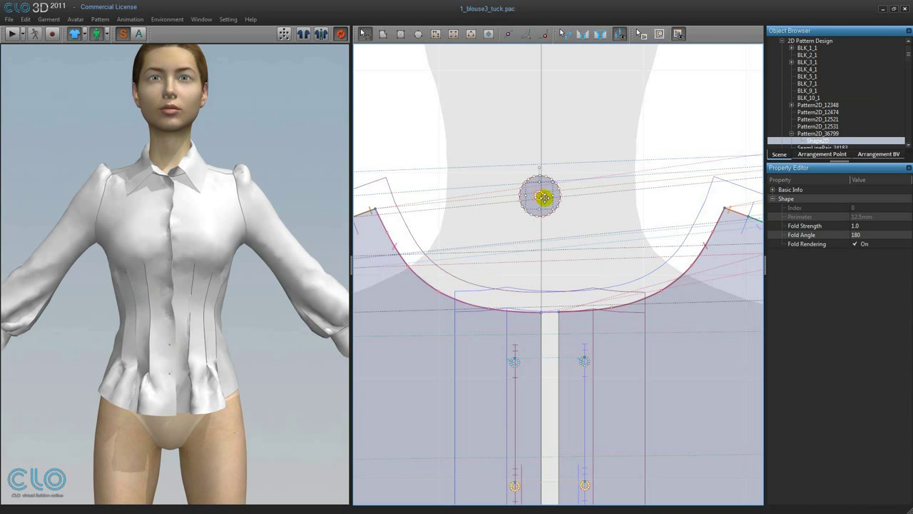
Step: Sew the button's inner circle to the top internal circle on the avatar's right front panel
{"action": "left_click", "coordinate": [599, 34]}
{"action": "left_click", "coordinate": [539, 194]}
{"action": "left_click", "coordinate": [515, 359]}
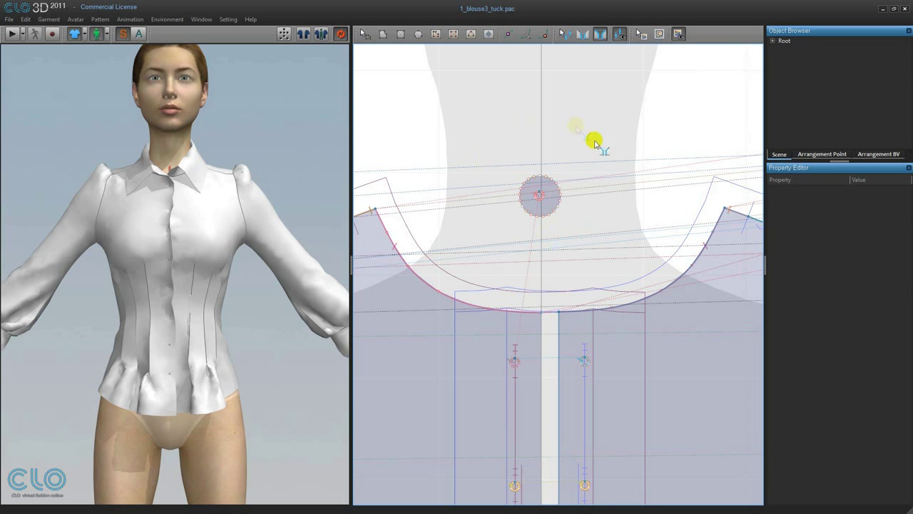
{"action": "right_click_drag", "start_coordinate": [602, 185], "coordinate": [589, 295]}
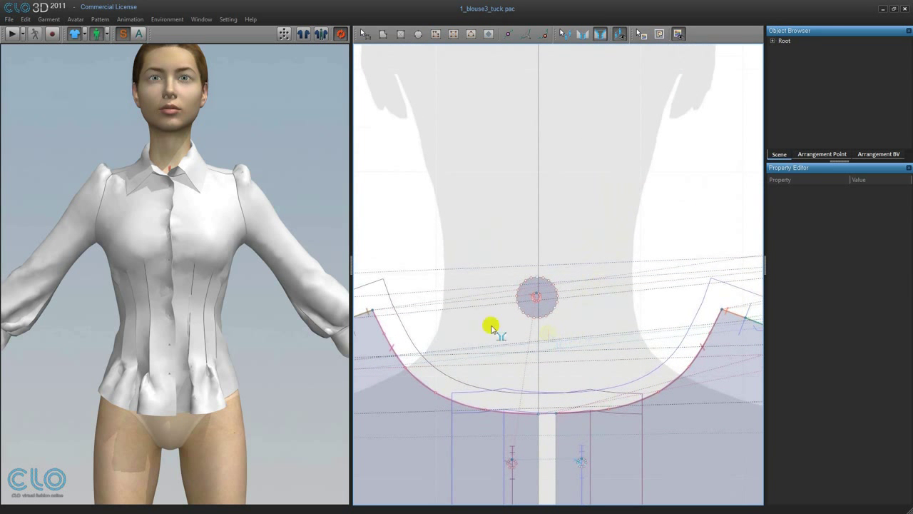
Step: Hide the avatar to examine the sewing thread between the button and the blouse front, and show the avatar again
{"action": "right_click_drag", "start_coordinate": [214, 149], "coordinate": [263, 217]}
{"action": "left_click", "coordinate": [104, 40]}
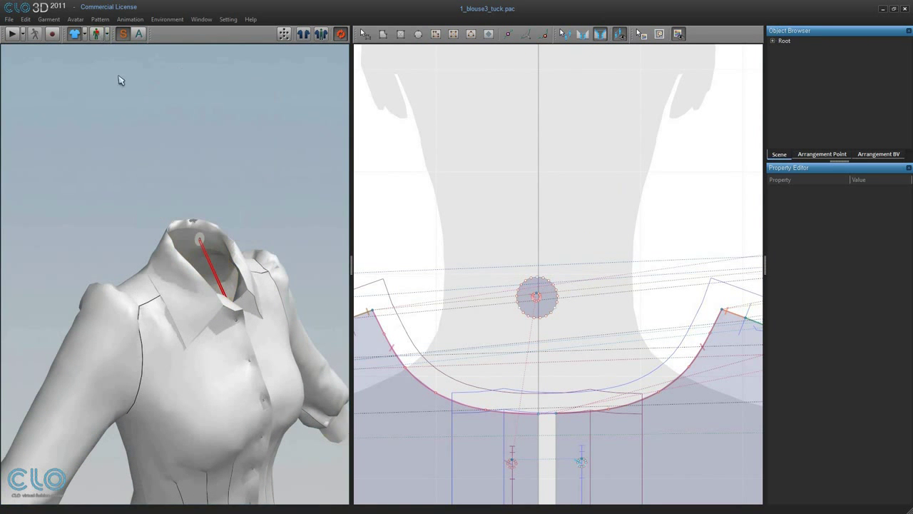
{"action": "right_click_drag", "start_coordinate": [245, 181], "coordinate": [237, 243]}
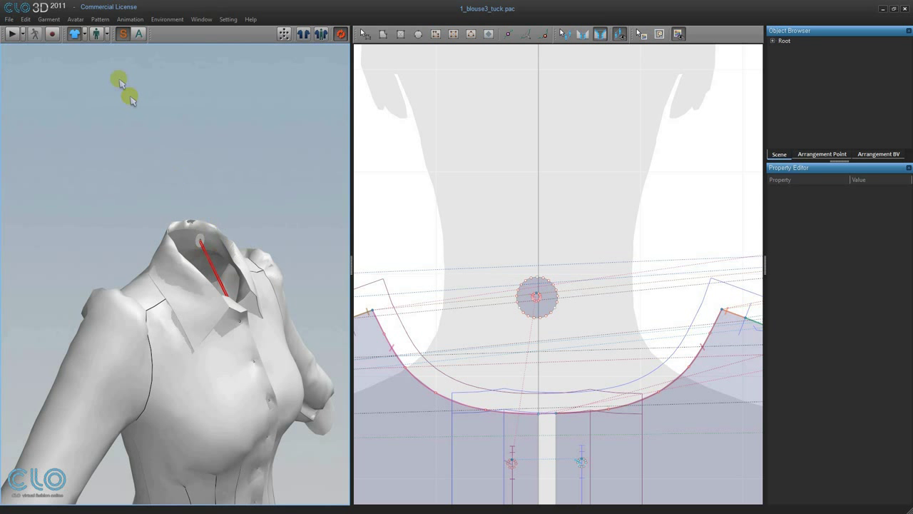
{"action": "left_click", "coordinate": [99, 37]}
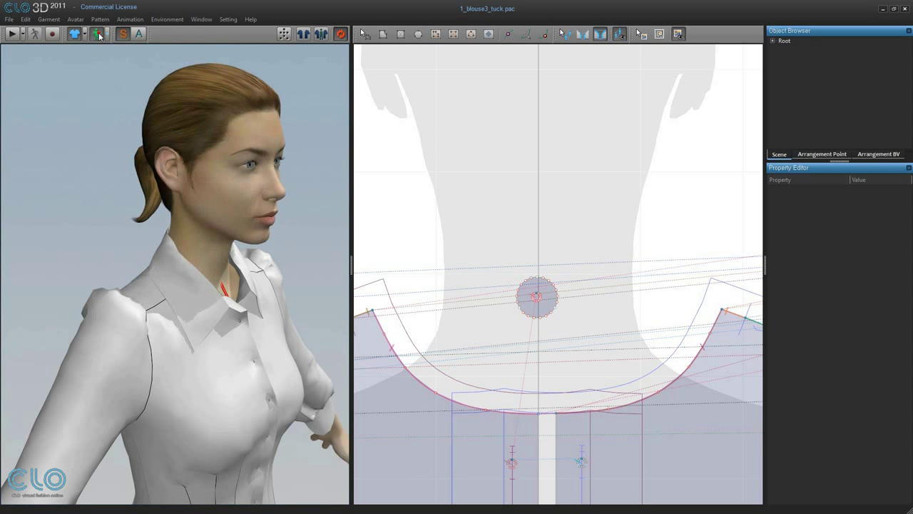
{"action": "key", "text": "2"}
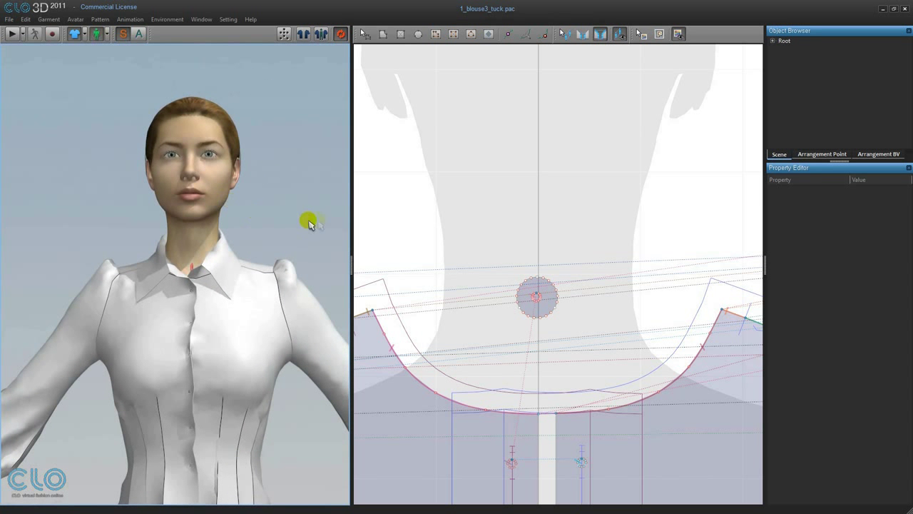
Step: Move the button piece in 3D out of the avatar's neck to the blouse front just below the collar
{"action": "left_click", "coordinate": [364, 34]}
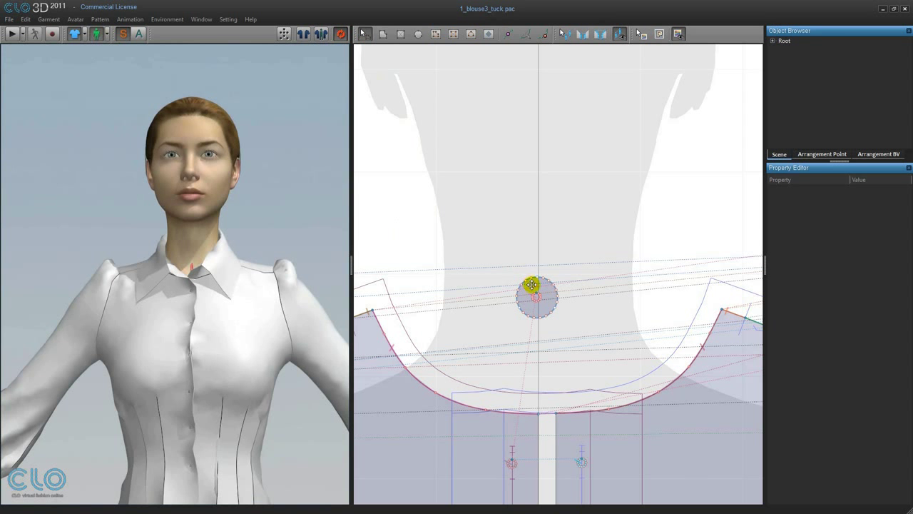
{"action": "left_click", "coordinate": [532, 285]}
{"action": "left_click_drag", "start_coordinate": [191, 238], "coordinate": [196, 289]}
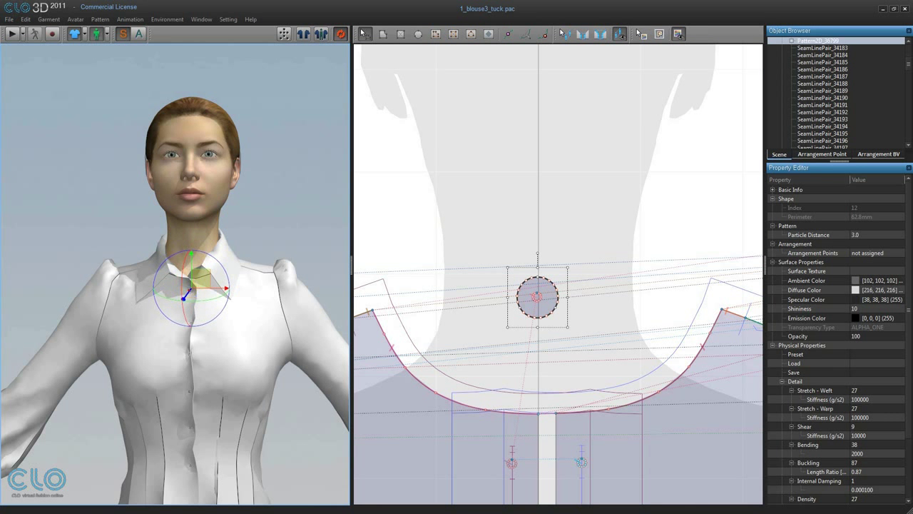
{"action": "left_click", "coordinate": [276, 220]}
{"action": "right_click_drag", "start_coordinate": [292, 238], "coordinate": [206, 206]}
{"action": "scroll", "coordinate": [205, 206], "scroll_direction": "up", "scroll_amount": 5}
Step: Simulate the blouse to attach the button to the front panel along its seam
{"action": "left_click", "coordinate": [12, 33]}
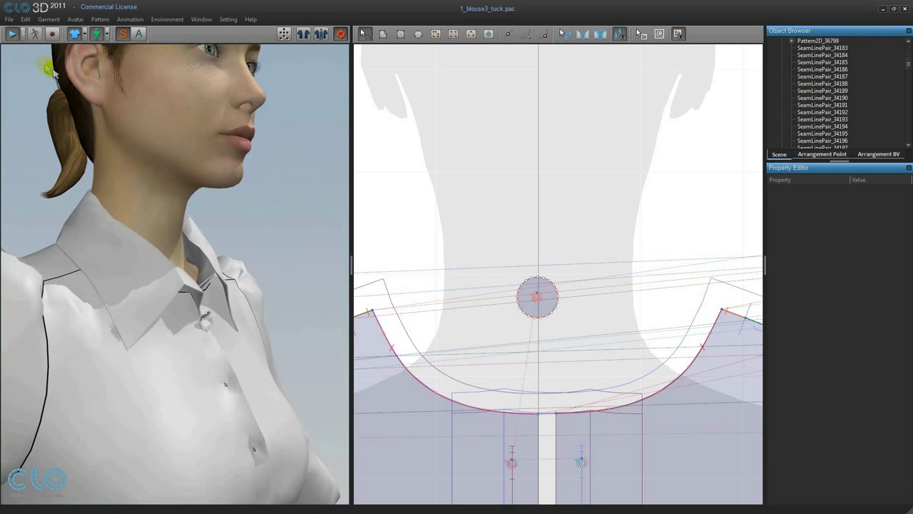
{"action": "left_click_drag", "start_coordinate": [140, 150], "coordinate": [261, 314]}
{"action": "scroll", "coordinate": [258, 313], "scroll_direction": "up", "scroll_amount": 6}
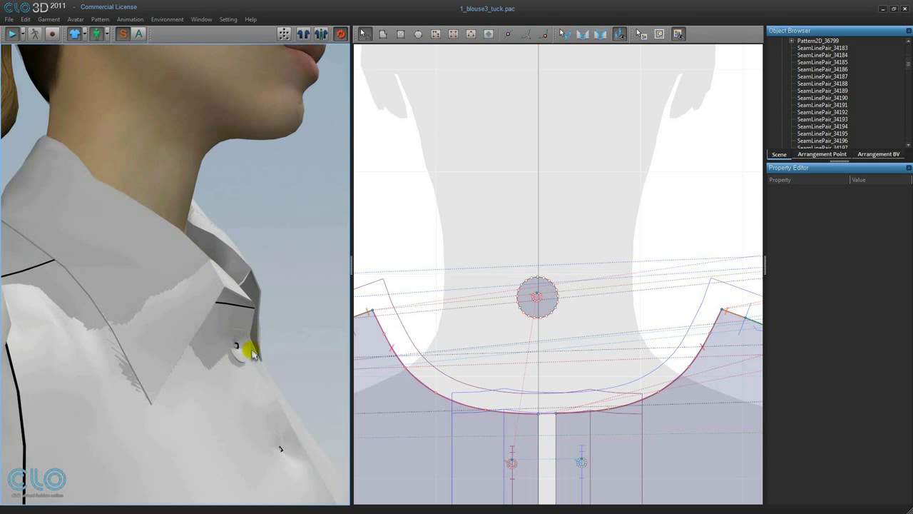
Step: Pull on the button in the simulation and apply the S_Button_Zipper_Pad_CLO_v1 physical property preset to it
{"action": "left_click_drag", "start_coordinate": [242, 360], "coordinate": [238, 334]}
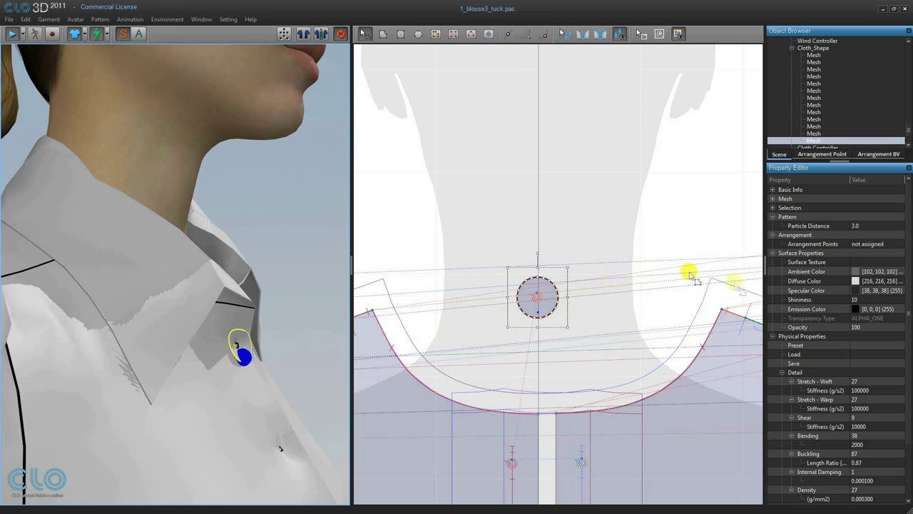
{"action": "left_click", "coordinate": [827, 337]}
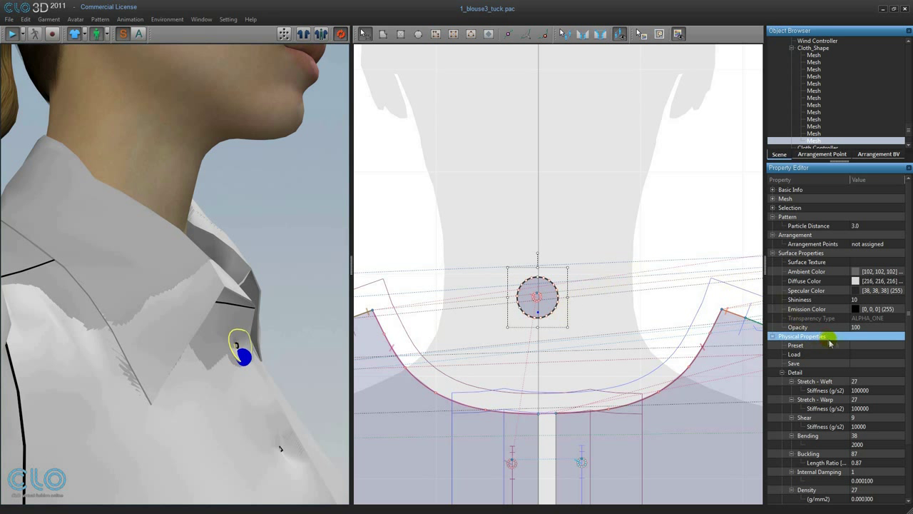
{"action": "left_click", "coordinate": [865, 347]}
{"action": "left_click", "coordinate": [874, 347]}
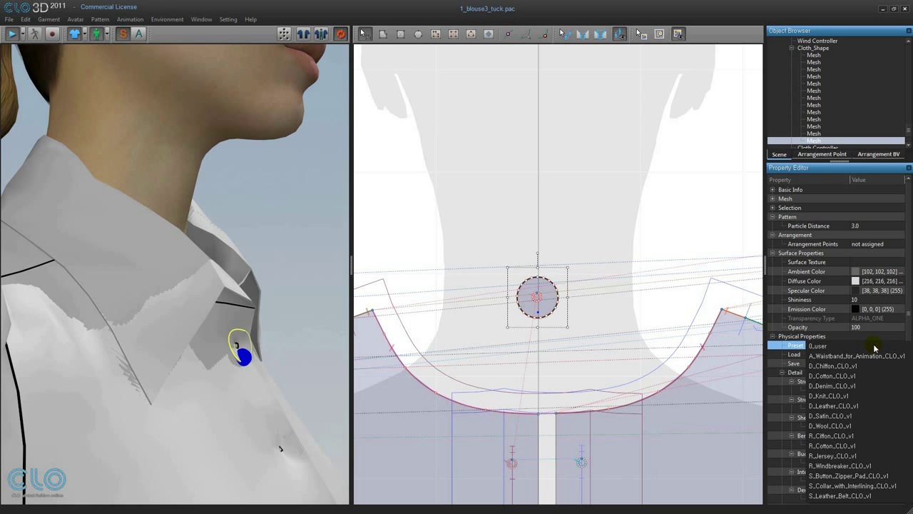
{"action": "left_click", "coordinate": [852, 476]}
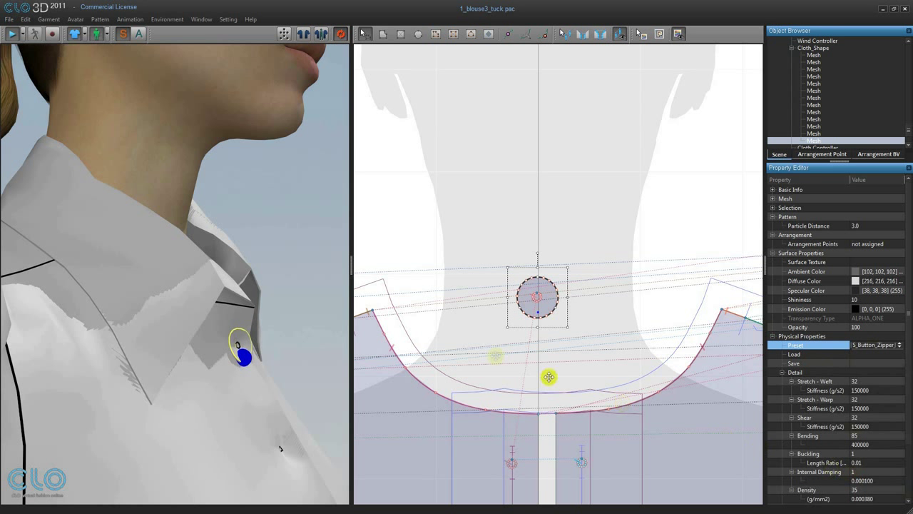
{"action": "left_click", "coordinate": [310, 336]}
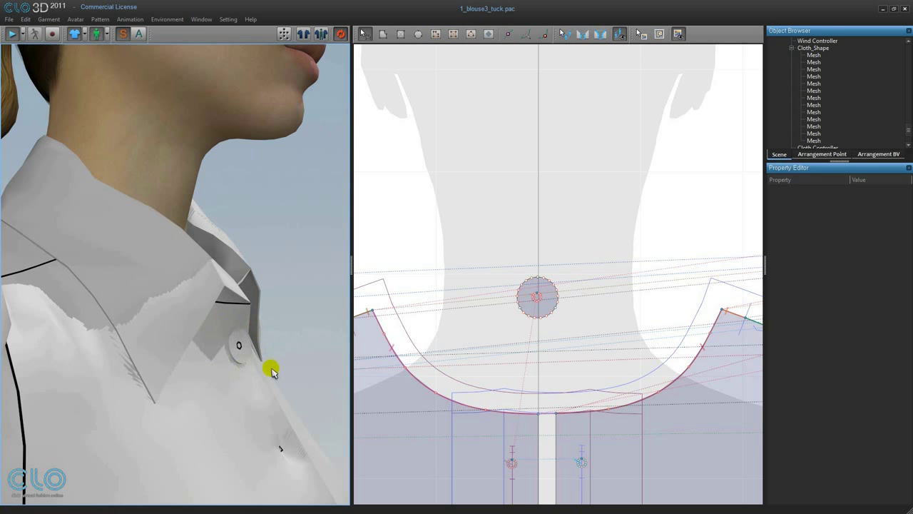
Step: Apply the black button image as the button piece's Surface Texture
{"action": "right_click_drag", "start_coordinate": [290, 360], "coordinate": [193, 362]}
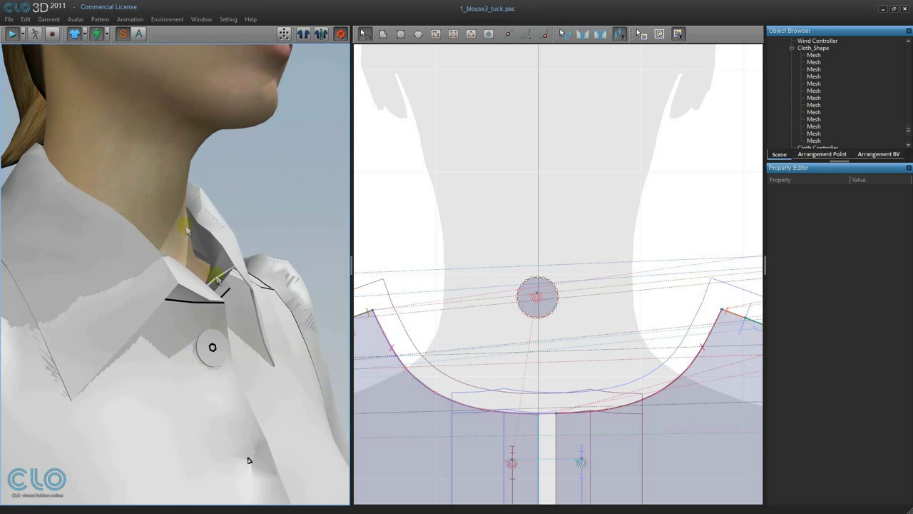
{"action": "left_click", "coordinate": [538, 289]}
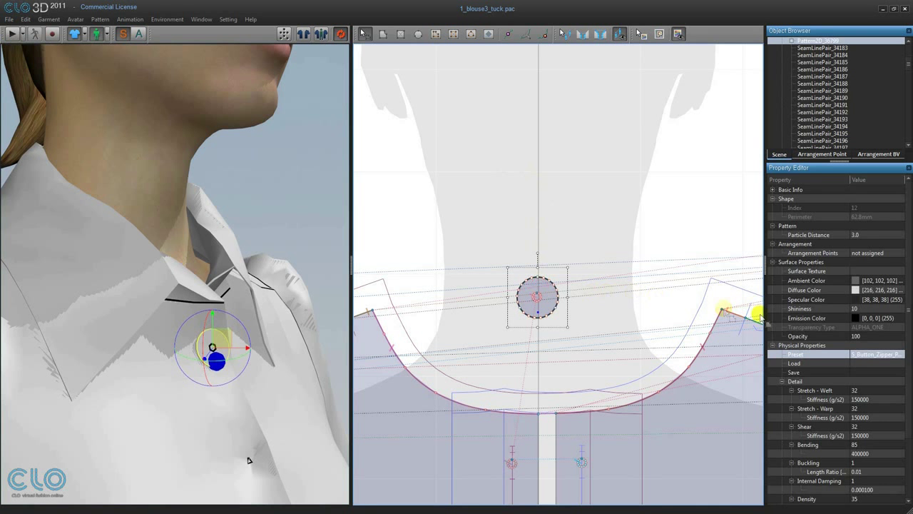
{"action": "left_click", "coordinate": [903, 272]}
{"action": "left_click", "coordinate": [902, 271]}
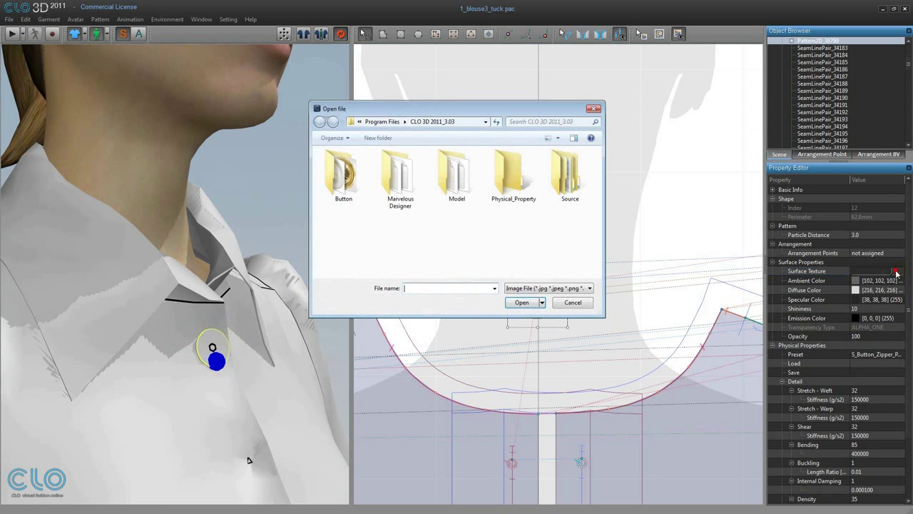
{"action": "double_click", "coordinate": [549, 189]}
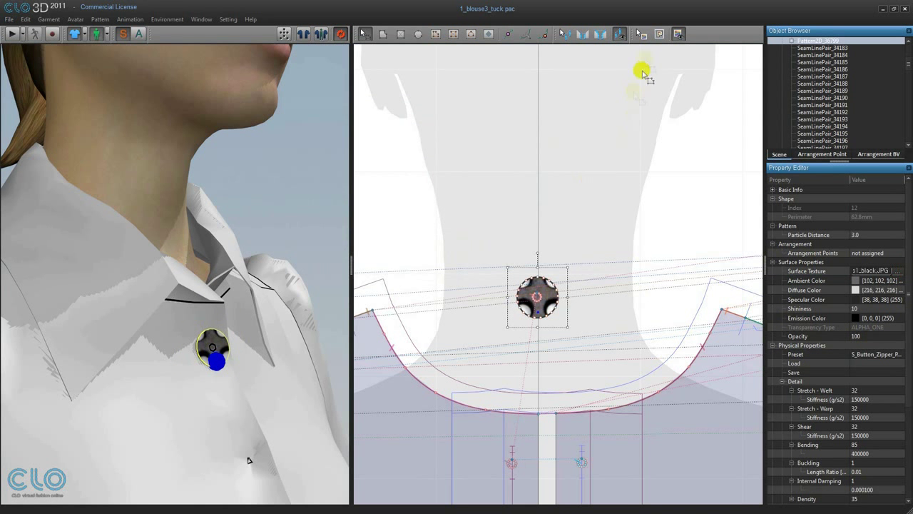
Step: Scale the button's texture so one whole four-hole button image fits the circle
{"action": "left_click", "coordinate": [640, 34]}
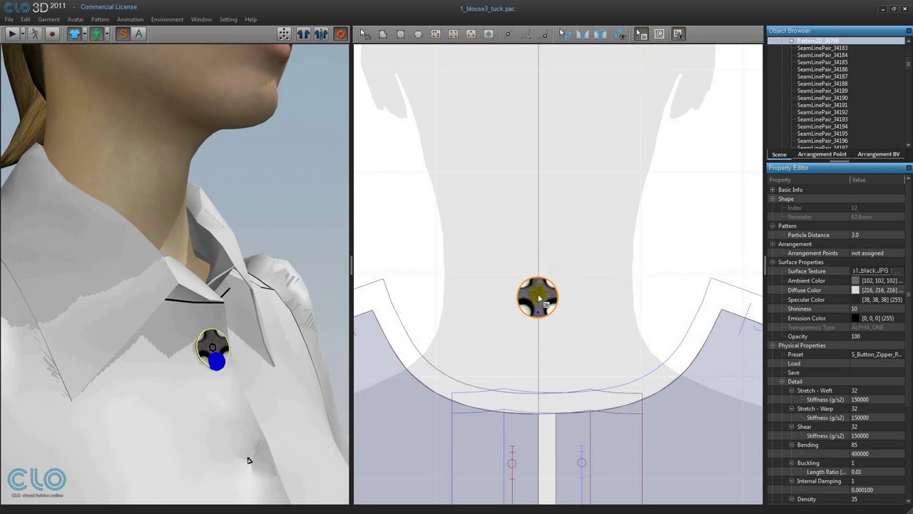
{"action": "scroll", "coordinate": [539, 300], "scroll_direction": "up", "scroll_amount": 3}
{"action": "left_click_drag", "start_coordinate": [546, 287], "coordinate": [524, 314]}
{"action": "left_click", "coordinate": [300, 227]}
{"action": "right_click_drag", "start_coordinate": [299, 226], "coordinate": [277, 216]}
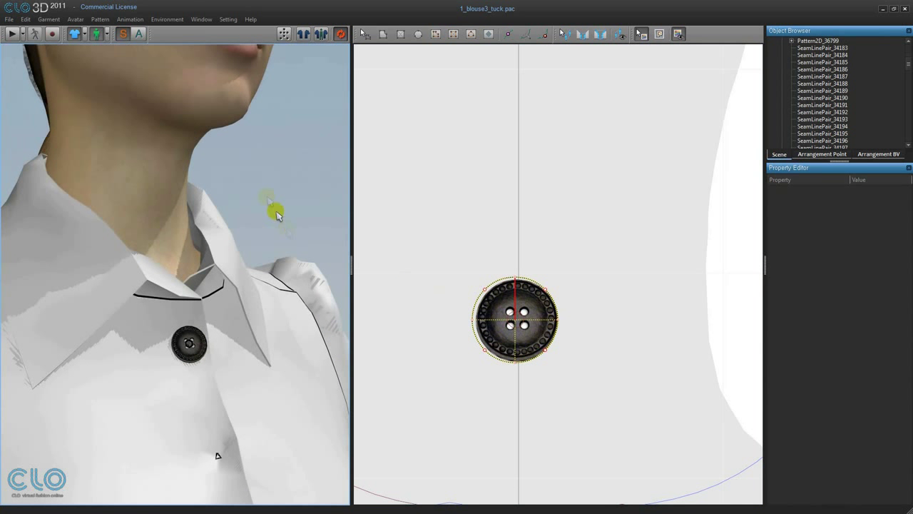
Step: Hide the seam lines on the 3D garment
{"action": "left_click", "coordinate": [86, 36]}
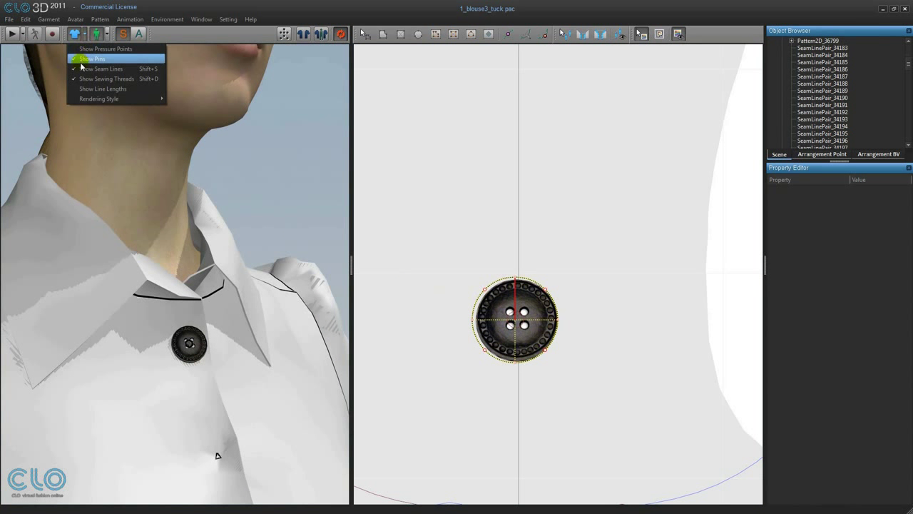
{"action": "left_click", "coordinate": [84, 69]}
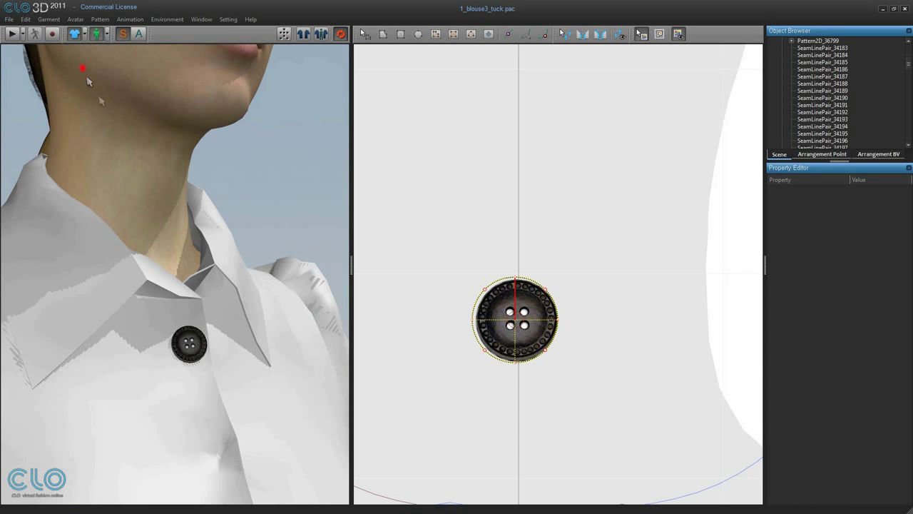
{"action": "right_click_drag", "start_coordinate": [187, 251], "coordinate": [230, 306]}
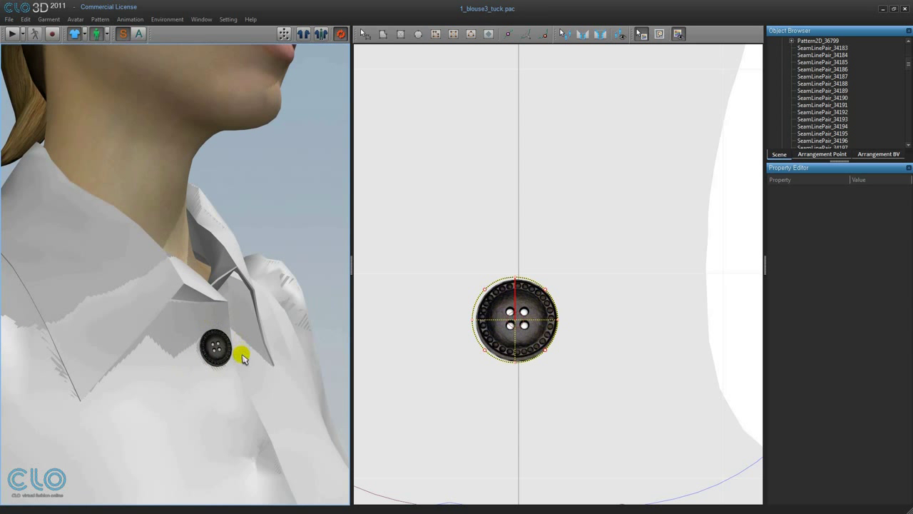
{"action": "right_click", "coordinate": [295, 169]}
{"action": "left_click", "coordinate": [308, 183]}
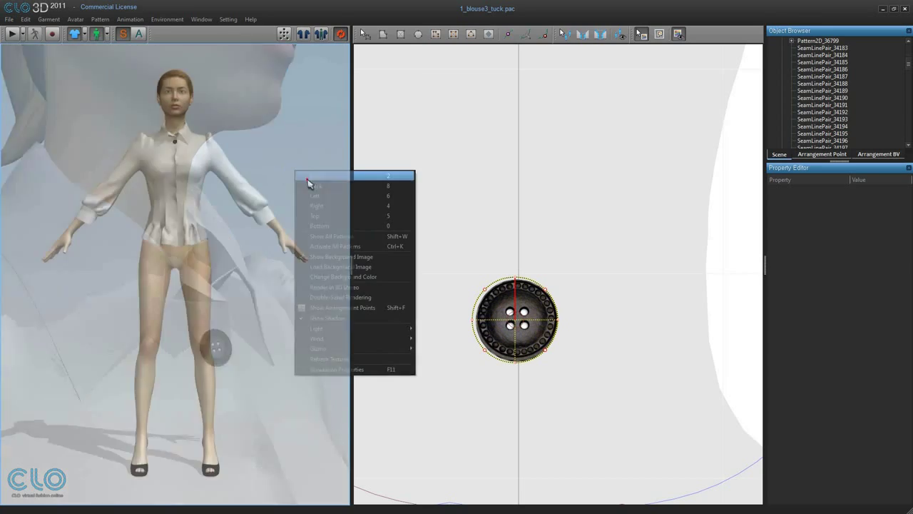